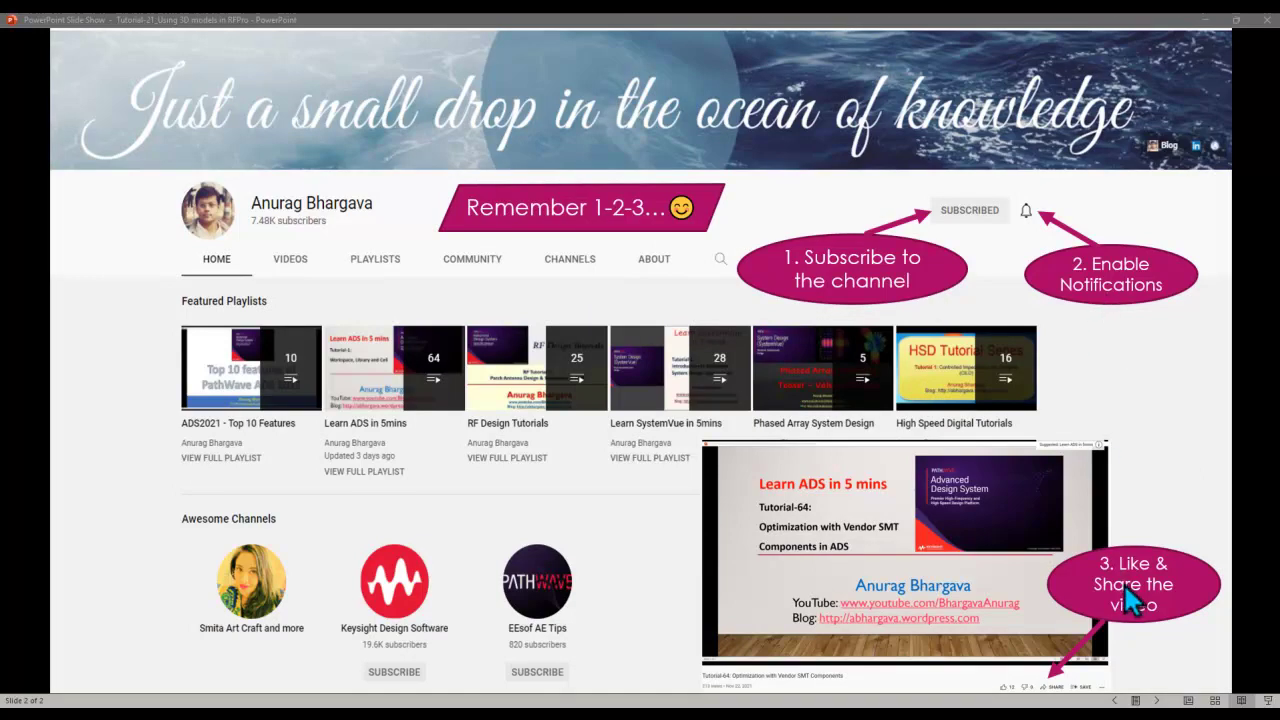
# - Go back from slide 2 to the RFPro Tutorials title slide
pyautogui.press('Left')
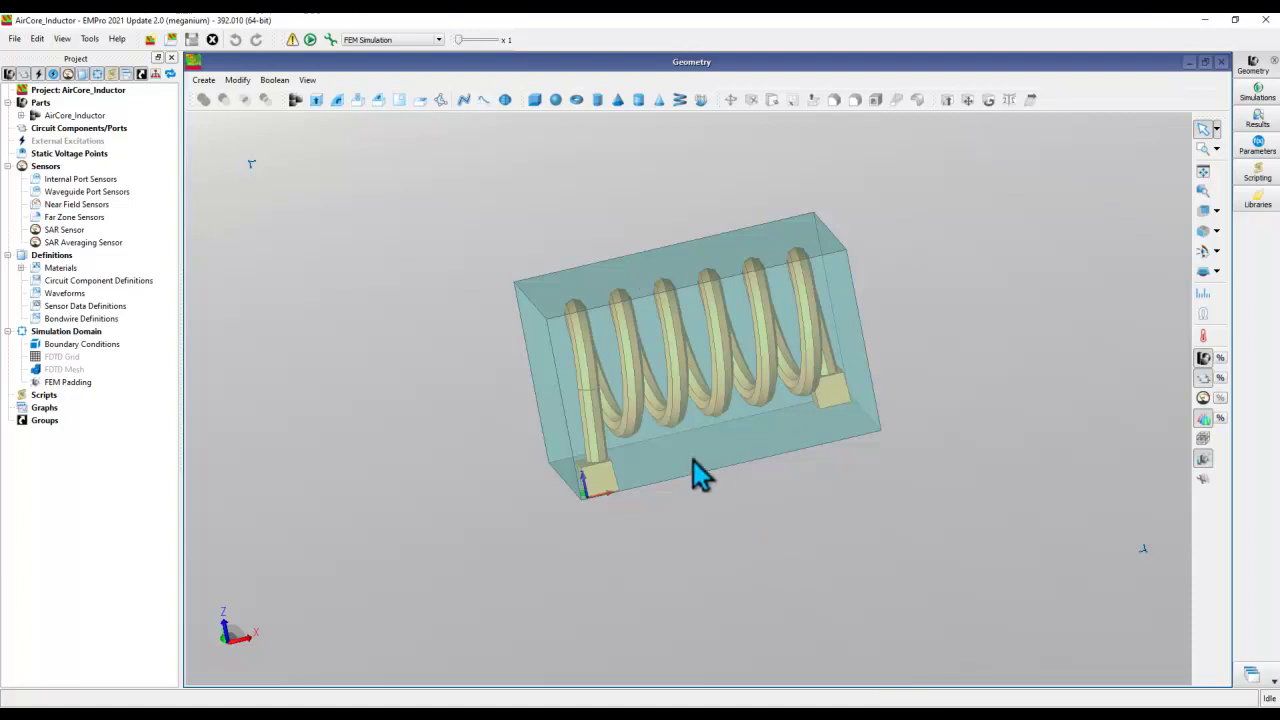
# - Orbit the AirCore_Inductor model side-on to inspect its six-turn coil and square end pads
pyautogui.moveTo(710, 472); pyautogui.dragTo(749, 523, button='middle')
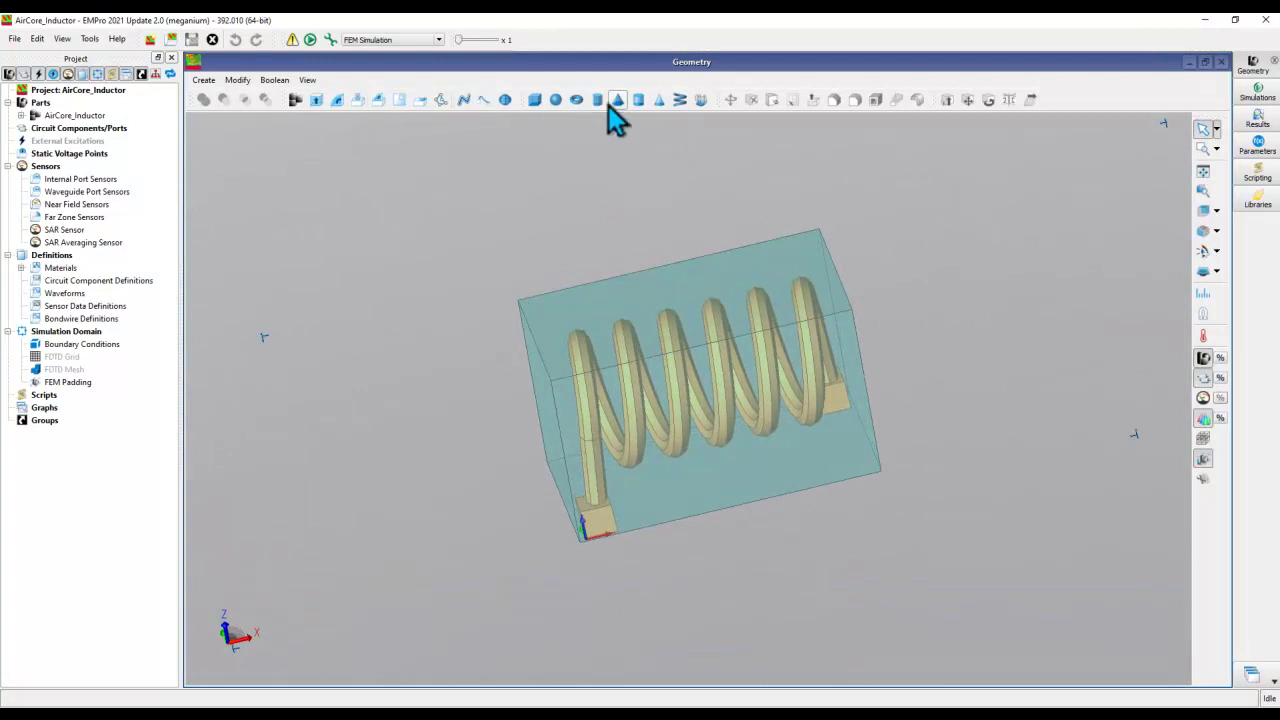
pyautogui.moveTo(699, 487)
pyautogui.mouseDown(button='middle')
pyautogui.moveTo(600, 457)
pyautogui.moveTo(709, 489)
pyautogui.mouseUp(button='middle')
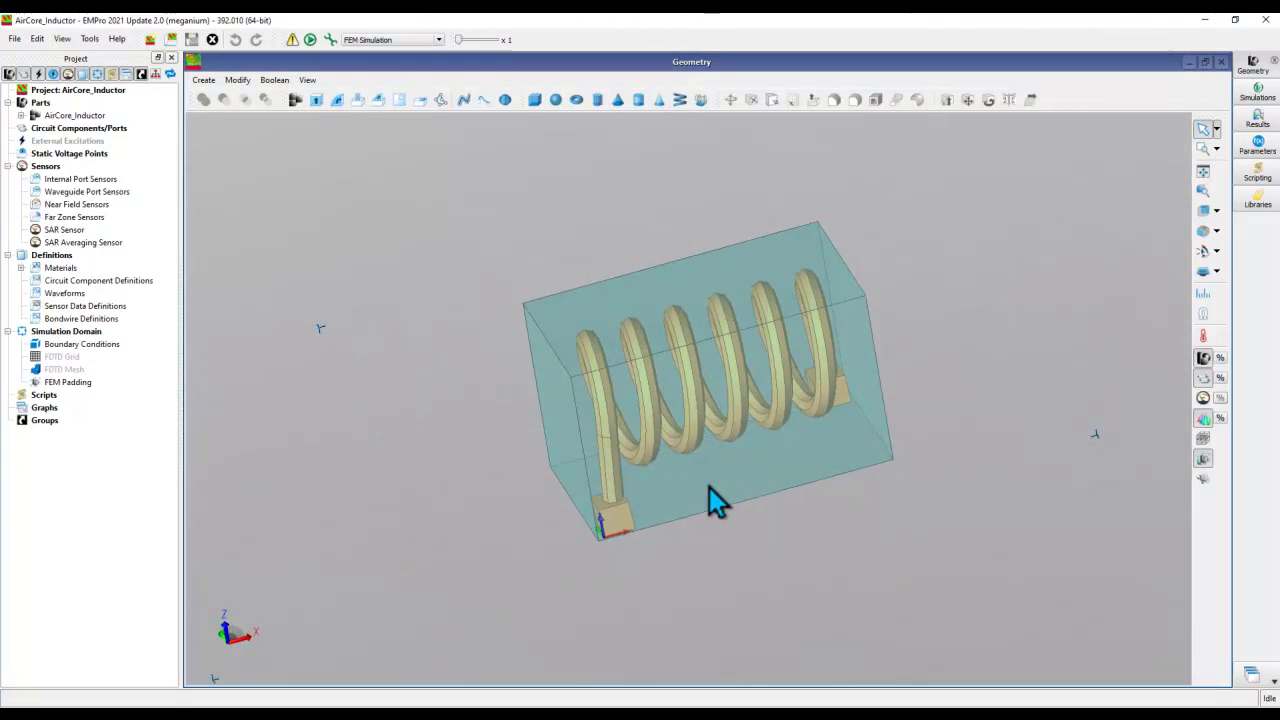
# - Start an HFSS import from the File menu, then cancel it without importing
pyautogui.click(15, 38)
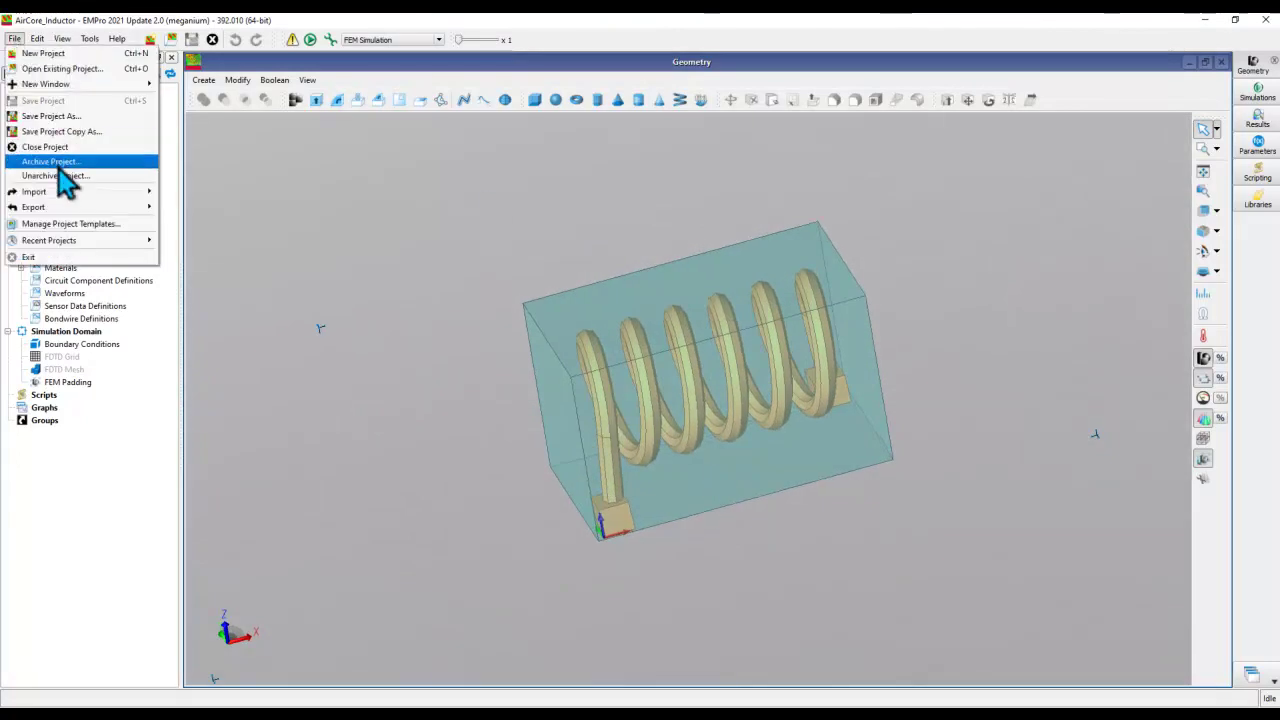
pyautogui.moveTo(57, 191)
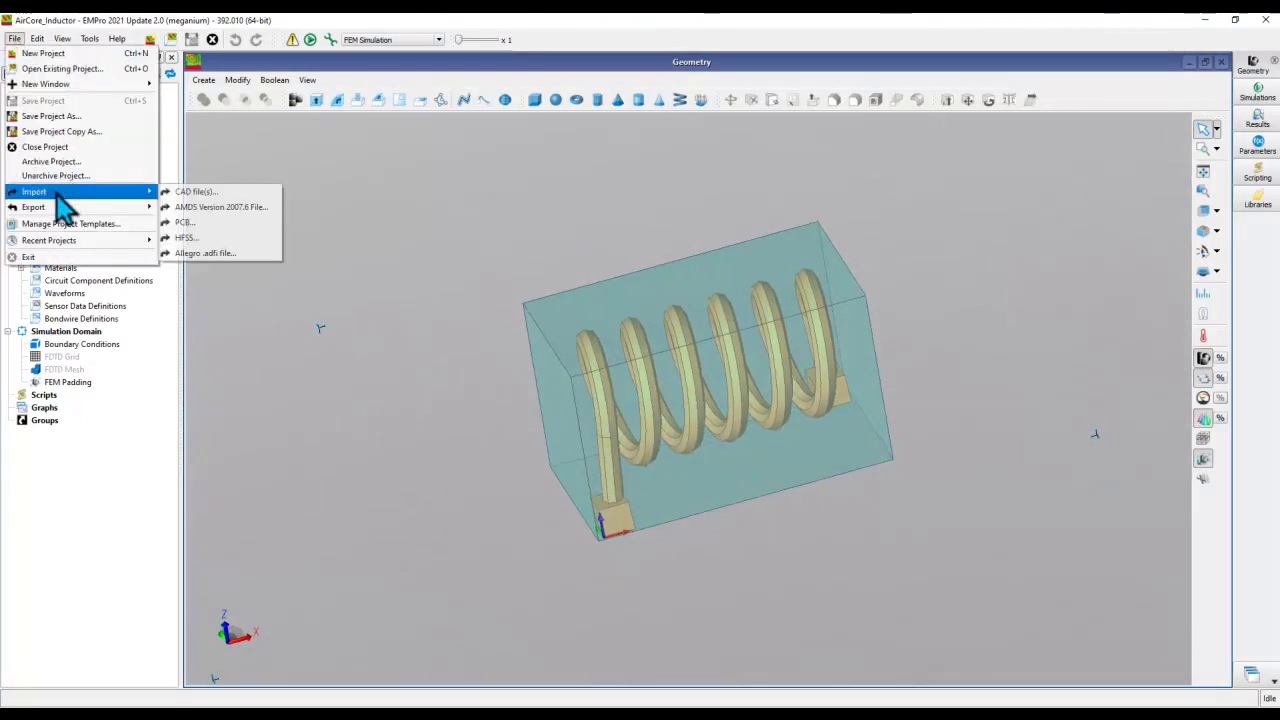
pyautogui.click(214, 243)
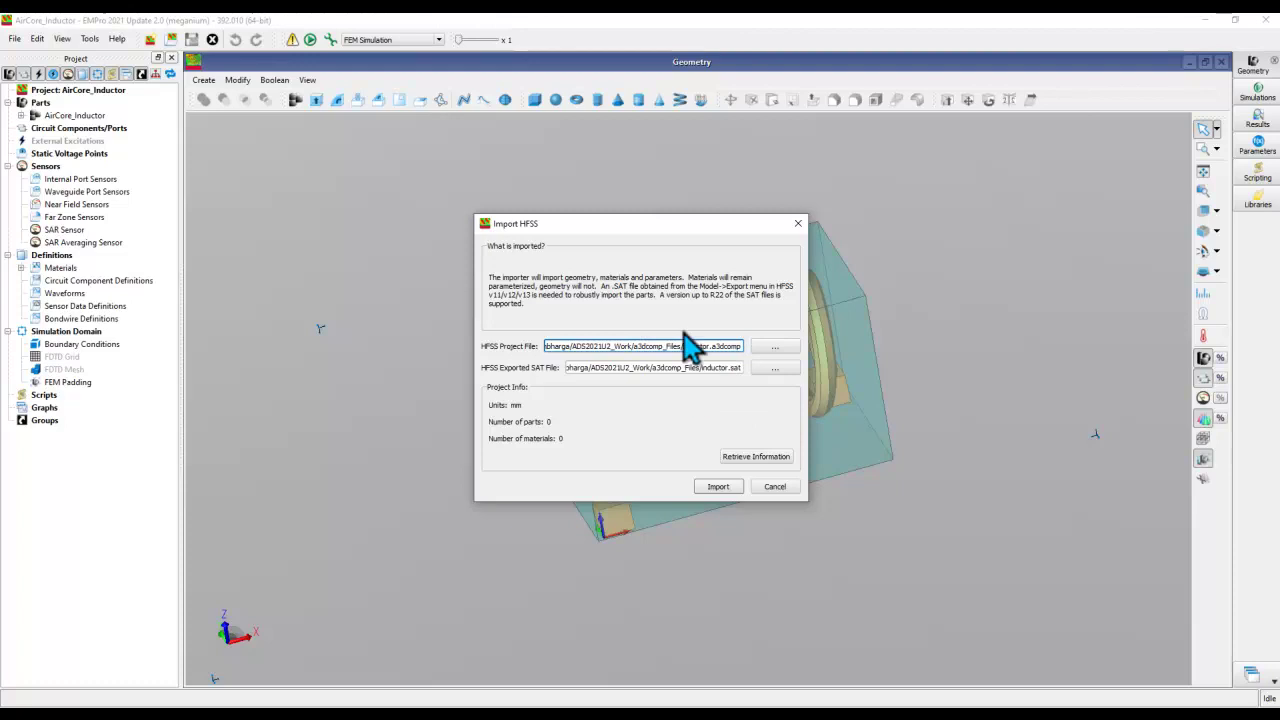
pyautogui.click(767, 493)
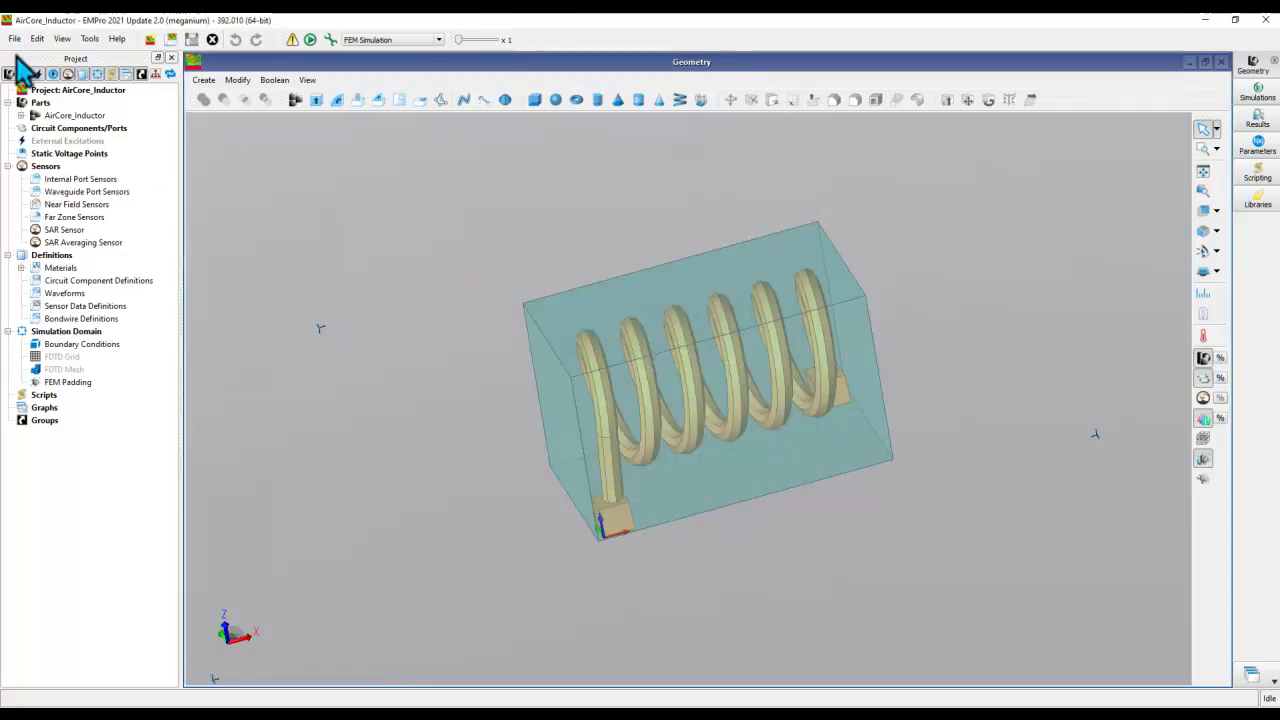
# - Open the recent HFSS_Inductor project in place of AirCore_Inductor
pyautogui.click(15, 38)
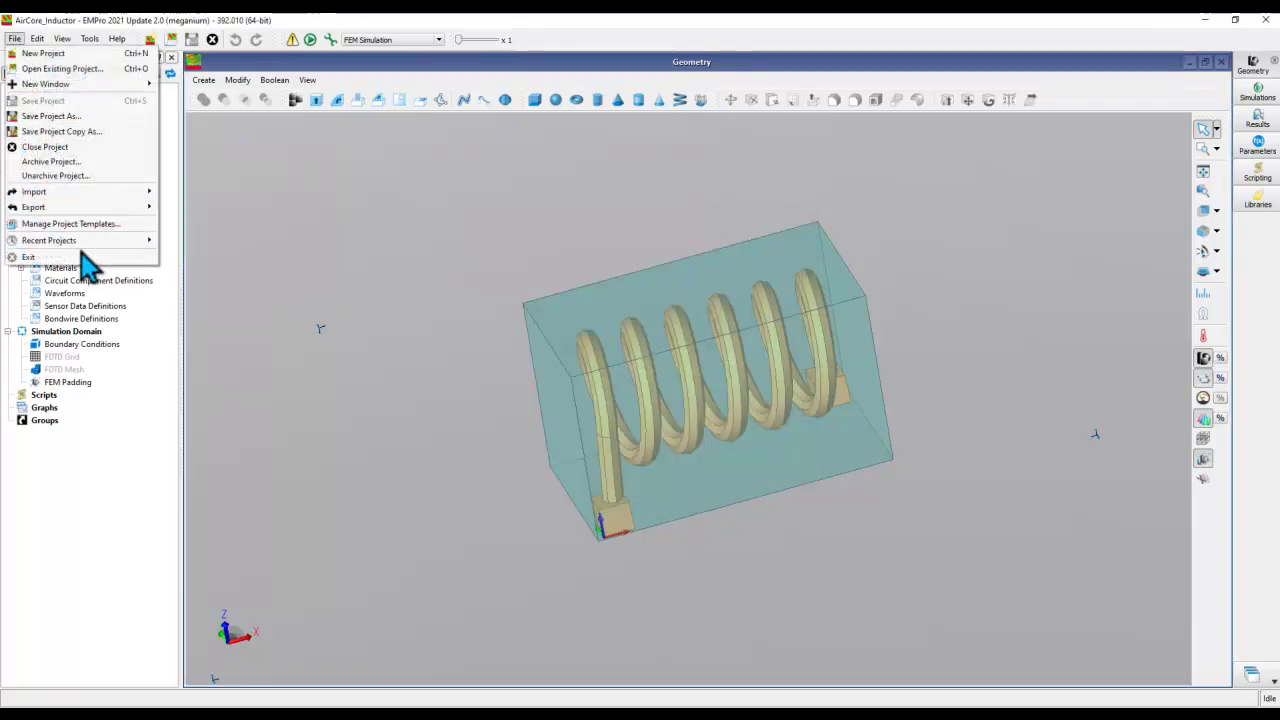
pyautogui.moveTo(82, 241)
pyautogui.click(186, 258)
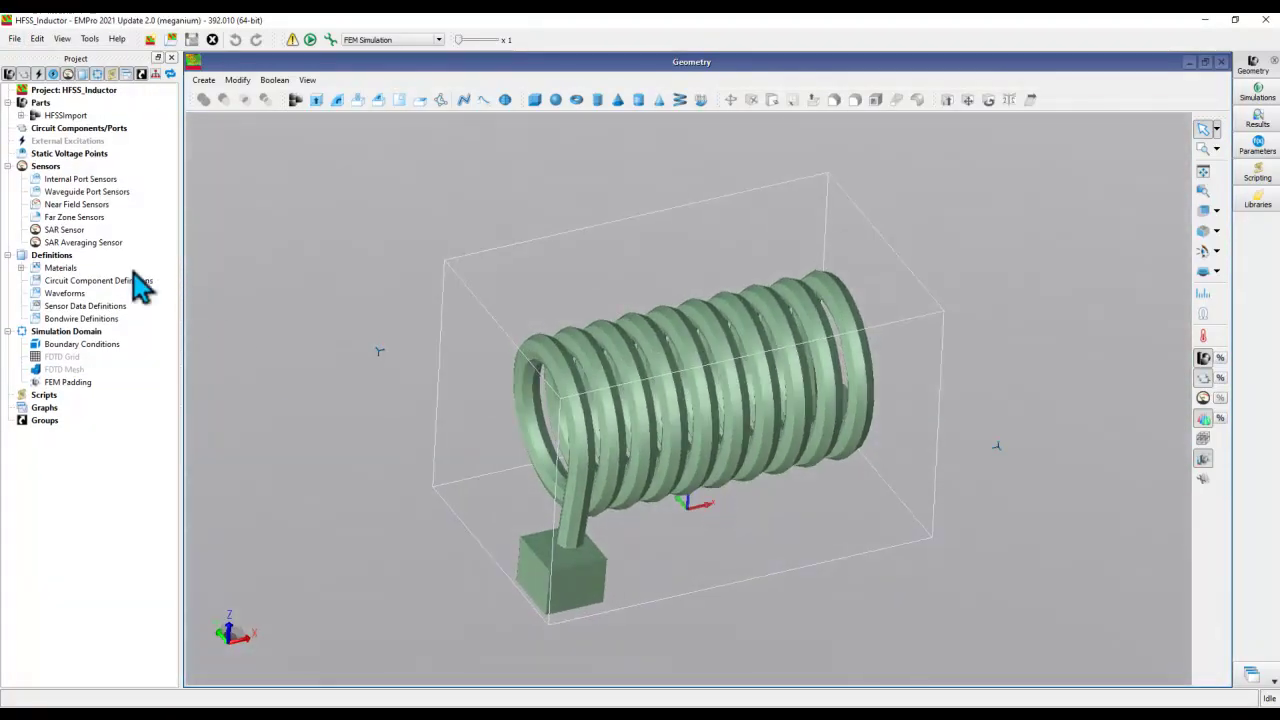
# - List HFSS_Inductor's materials, cancel Save Project As, and switch to the ADS main window
pyautogui.click(21, 268)
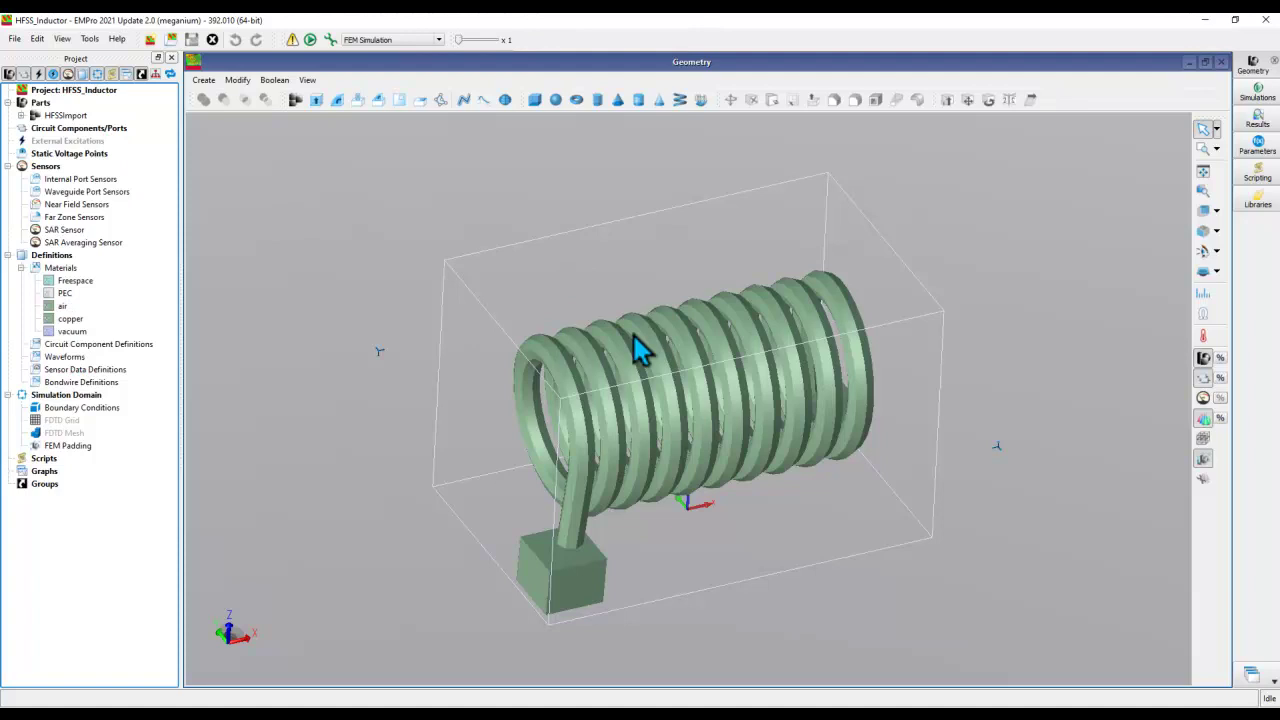
pyautogui.click(15, 39)
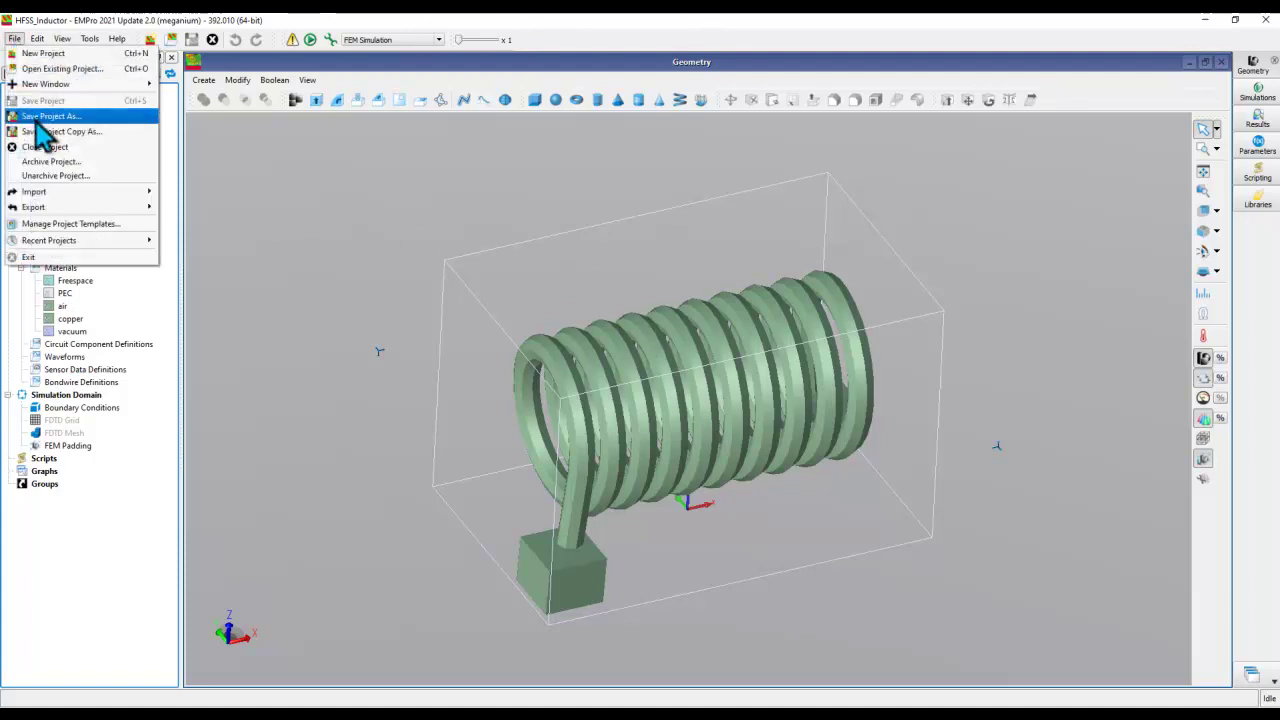
pyautogui.click(48, 118)
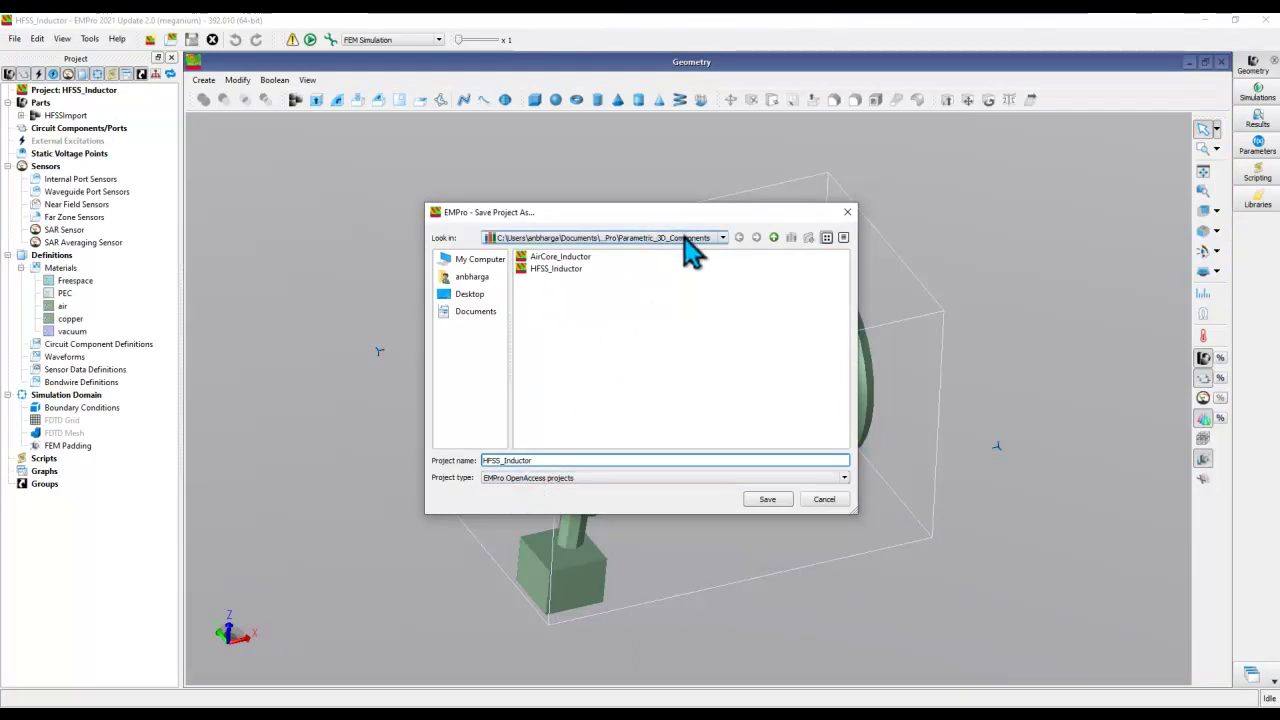
pyautogui.click(820, 499)
pyautogui.hotkey('alt', 'Tab')
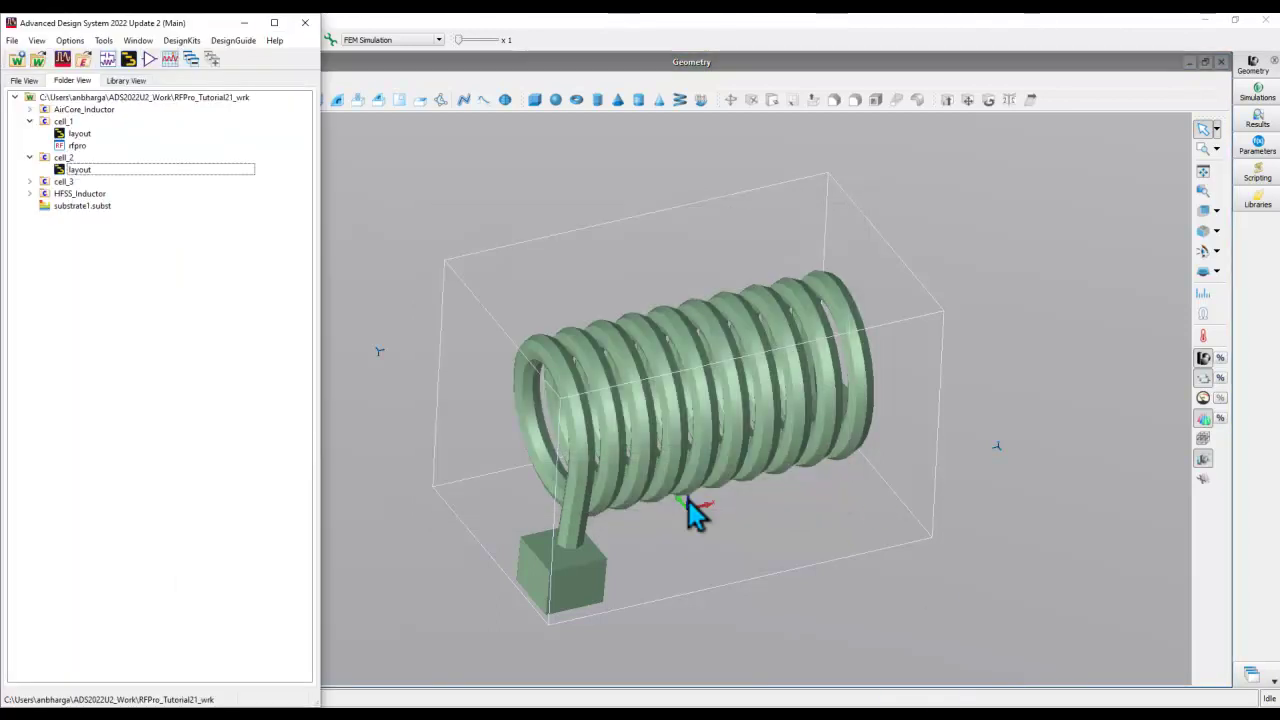
# - Create the MyWorkspace1_wrk workspace and begin adding a library via Manage Libraries
pyautogui.click(16, 60)
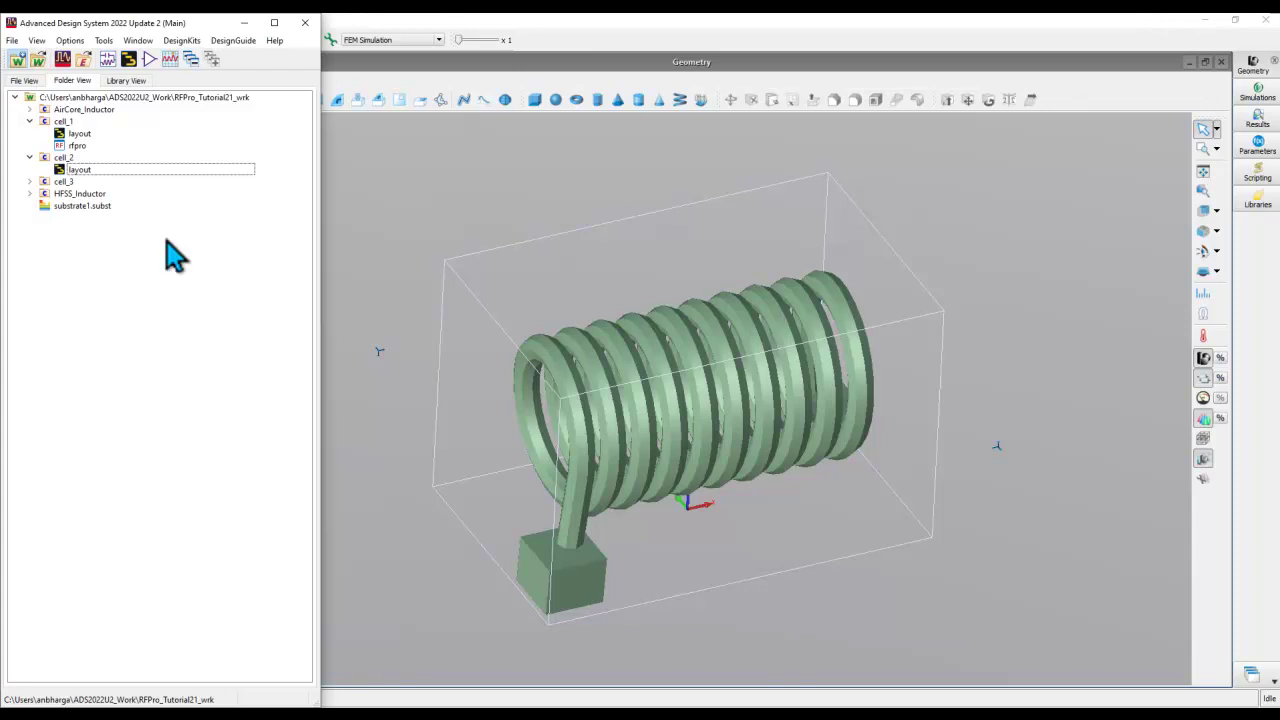
pyautogui.click(245, 429)
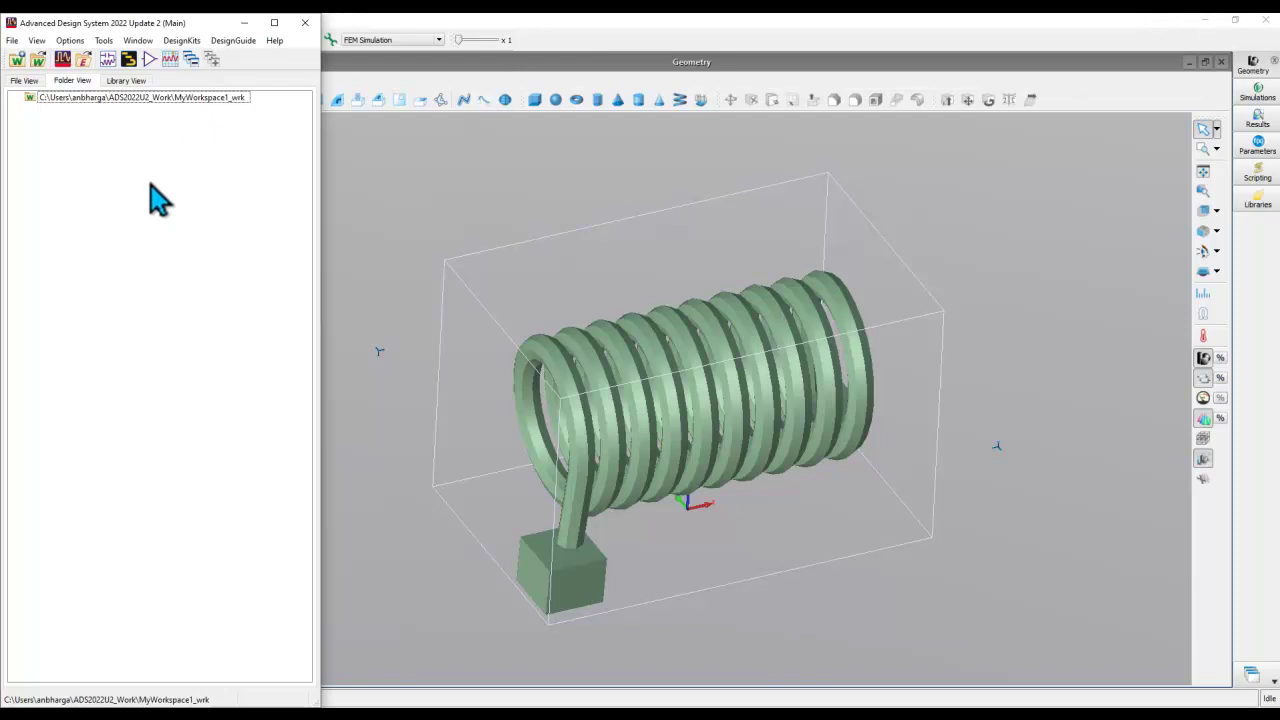
pyautogui.click(180, 40)
pyautogui.click(275, 86)
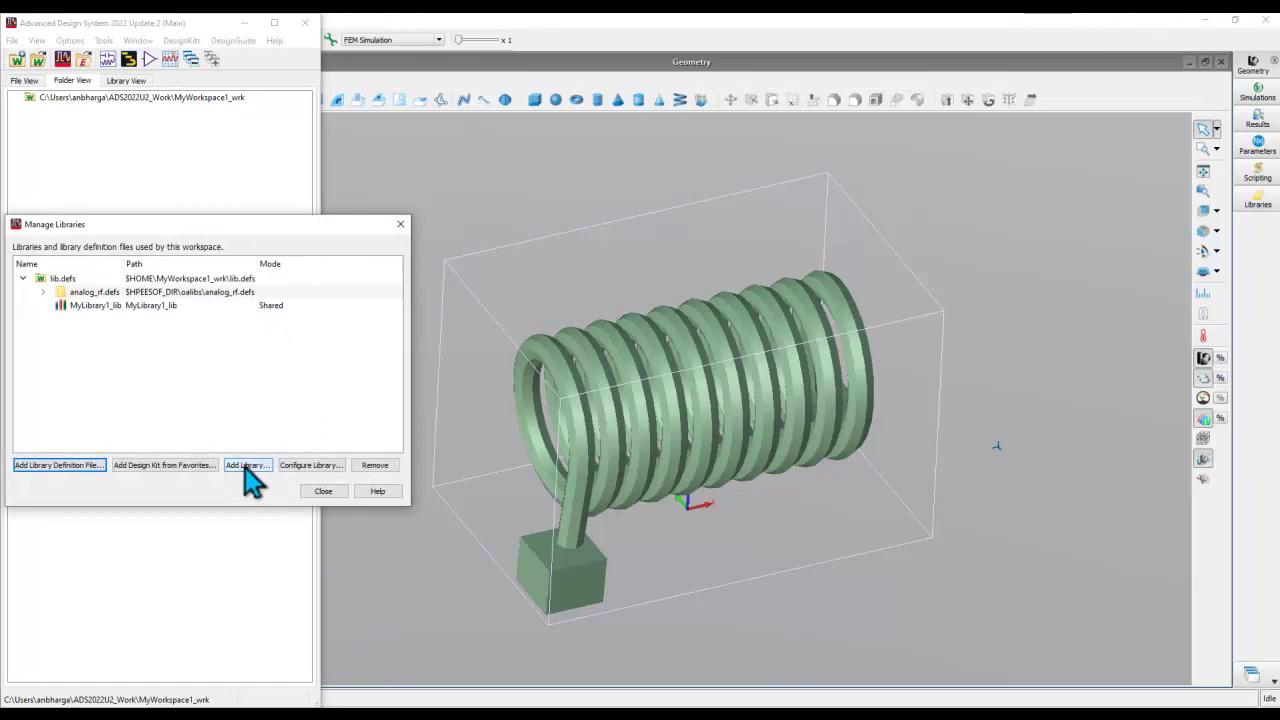
pyautogui.click(247, 468)
# - Add the Documents\Keysight\EMPro\Parametric_3D_Components folder as a Shared library
pyautogui.click(320, 323)
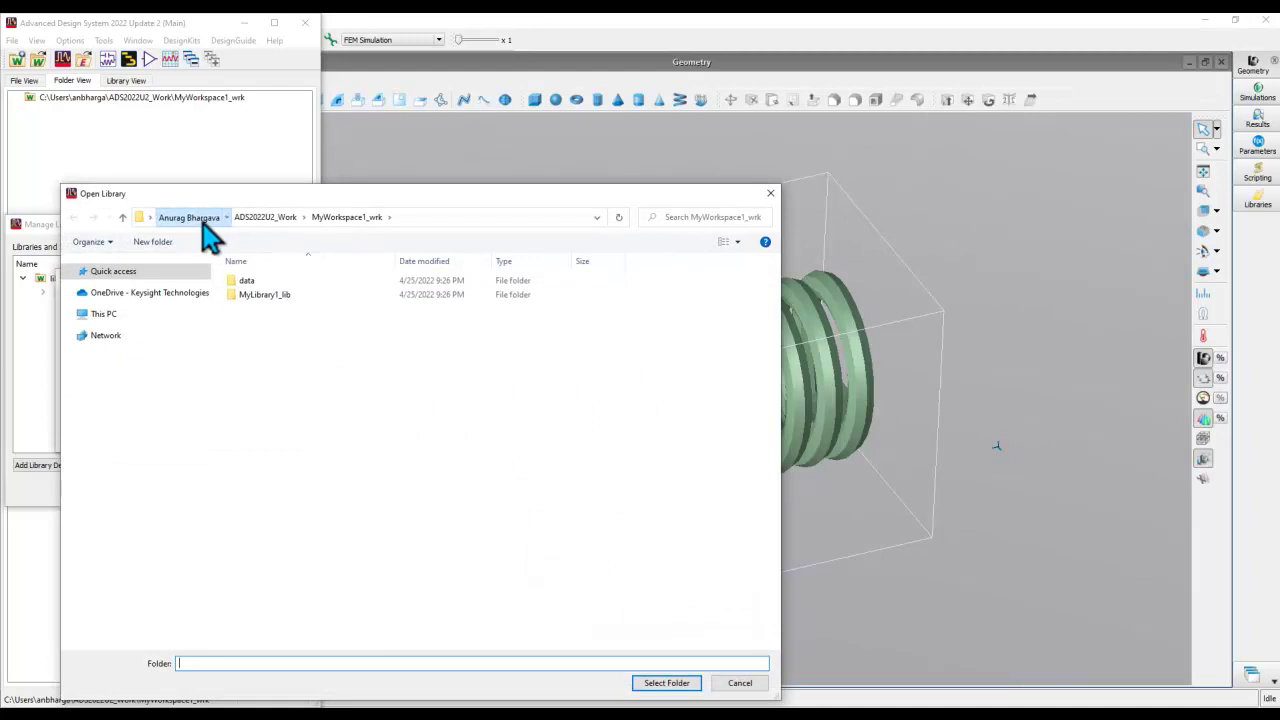
pyautogui.click(205, 219)
pyautogui.doubleClick(260, 628)
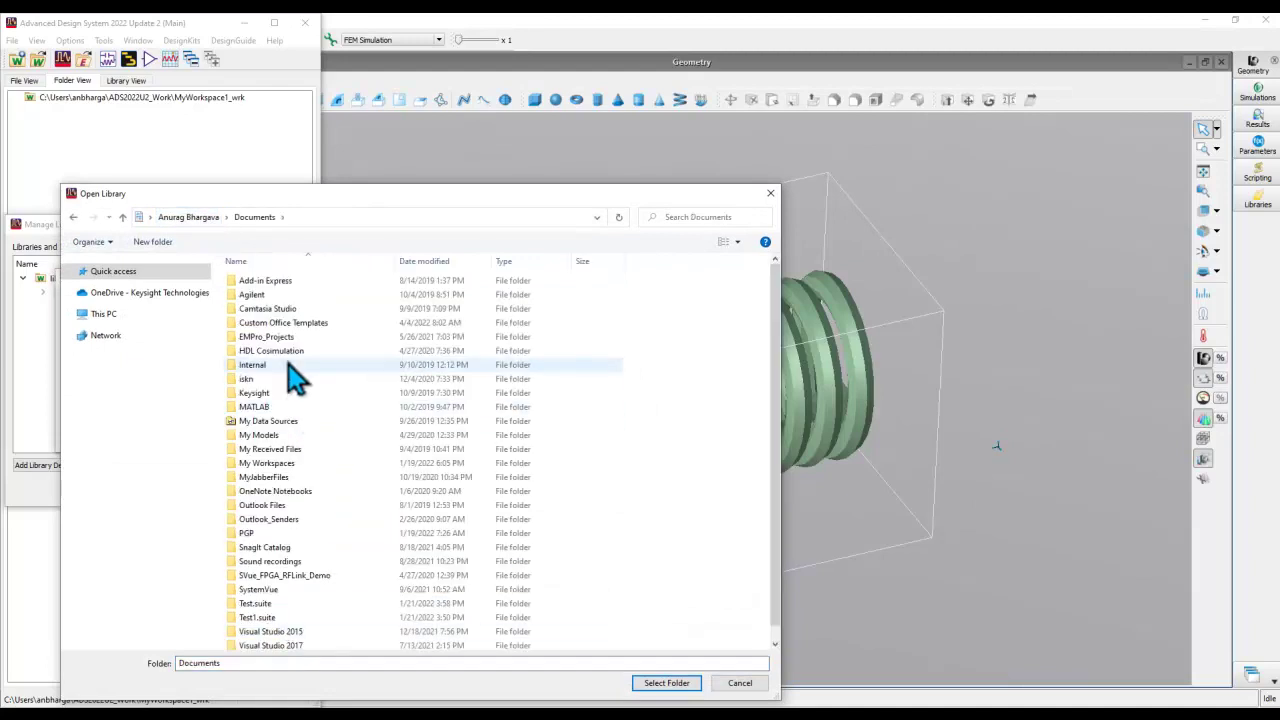
pyautogui.doubleClick(258, 395)
pyautogui.doubleClick(246, 296)
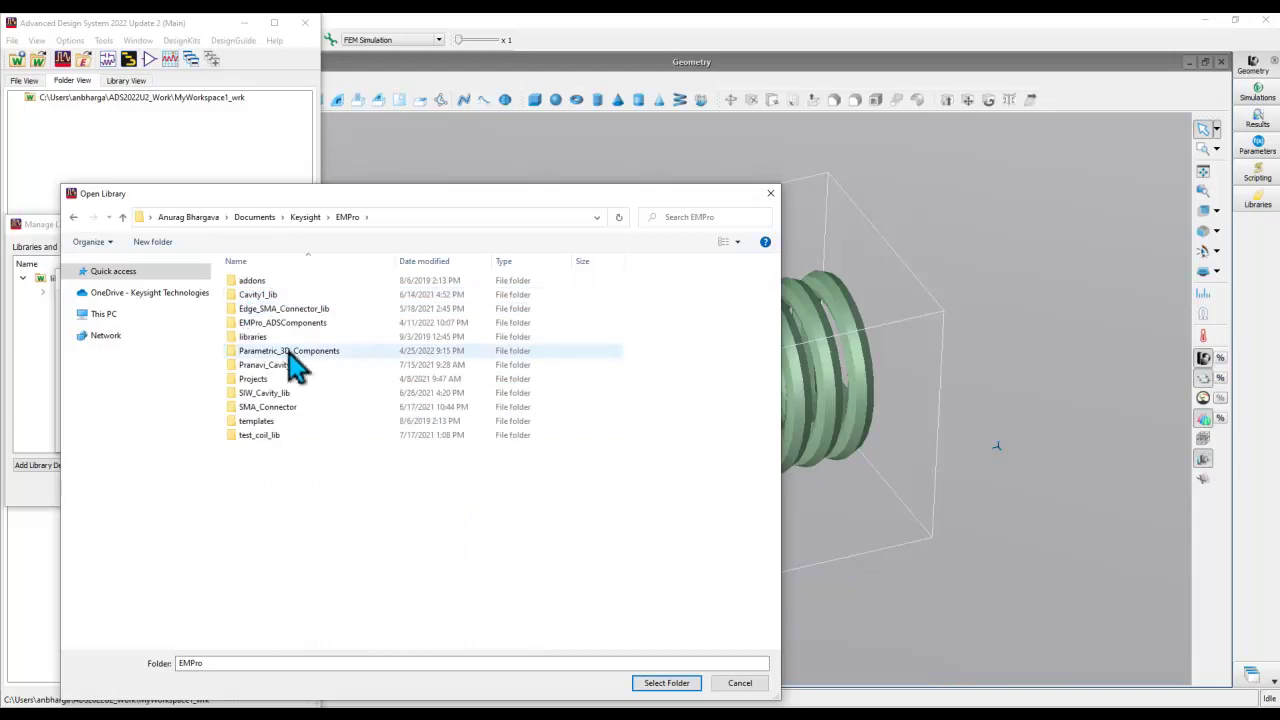
pyautogui.click(265, 353)
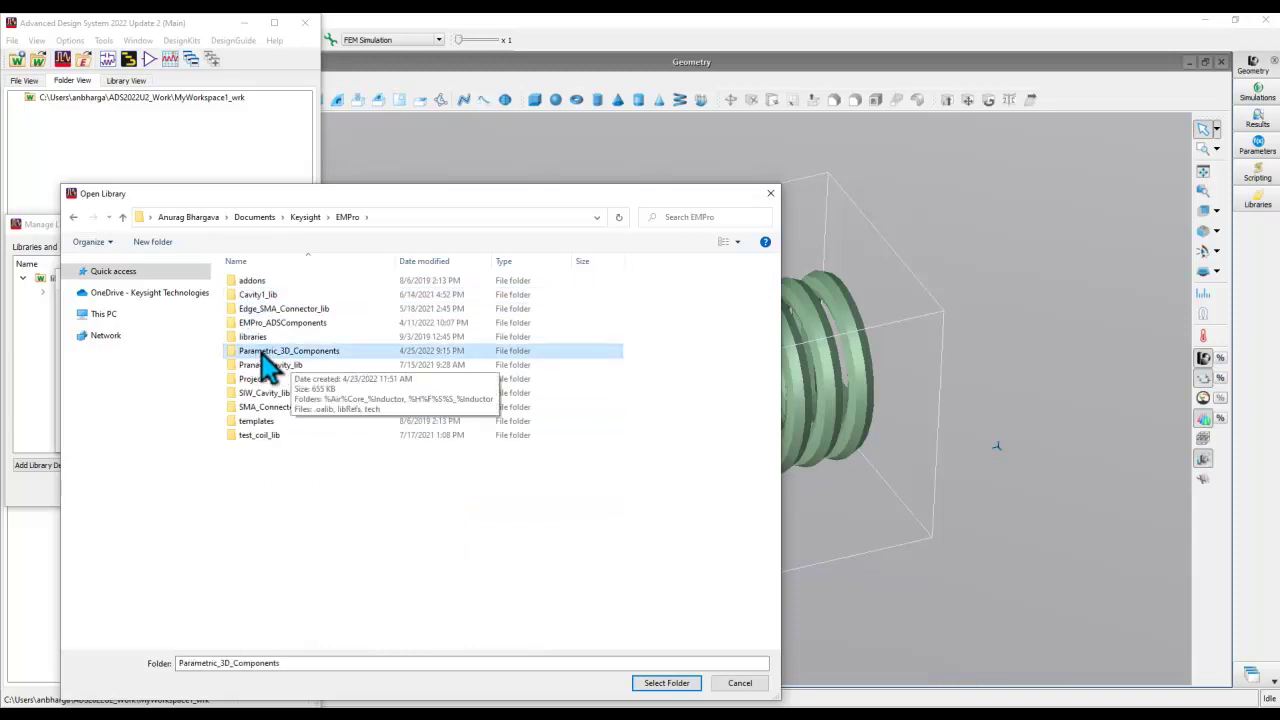
pyautogui.click(650, 688)
pyautogui.click(116, 441)
pyautogui.click(316, 492)
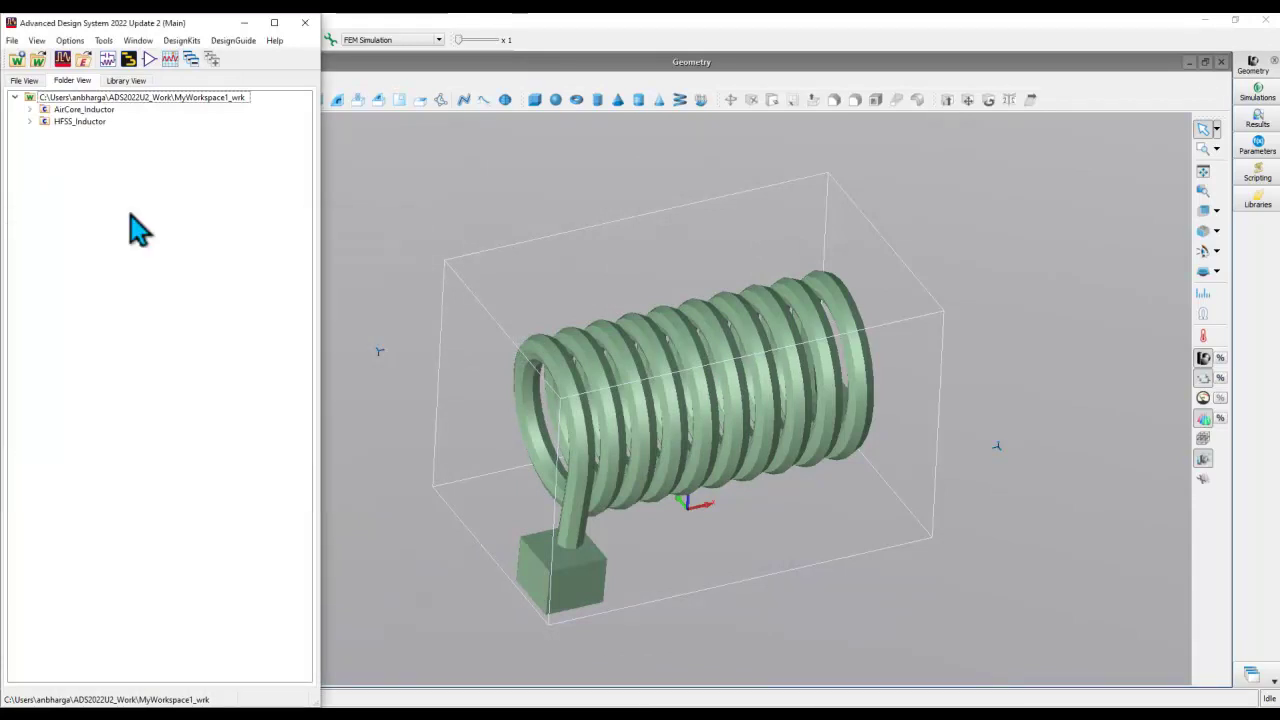
# - In Library View, expand Parametric_3D_Components to show AirCore_Inductor and HFSS_Inductor cell views
pyautogui.click(126, 81)
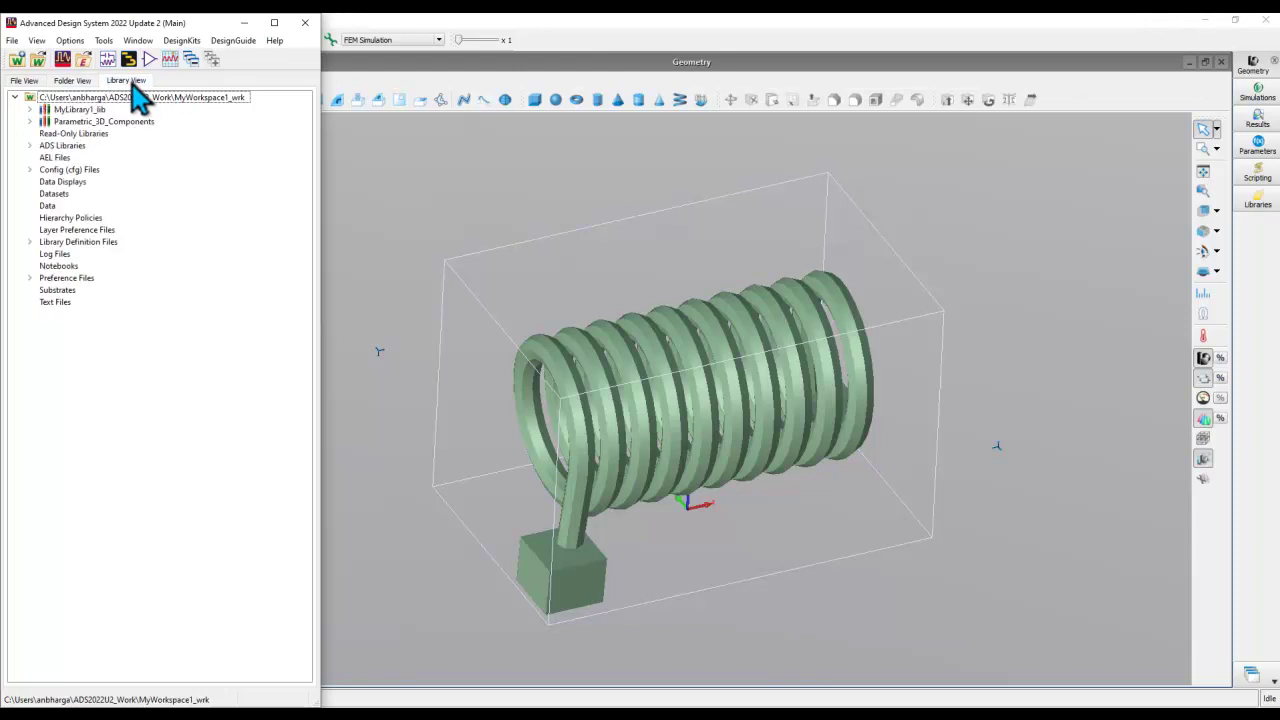
pyautogui.click(30, 121)
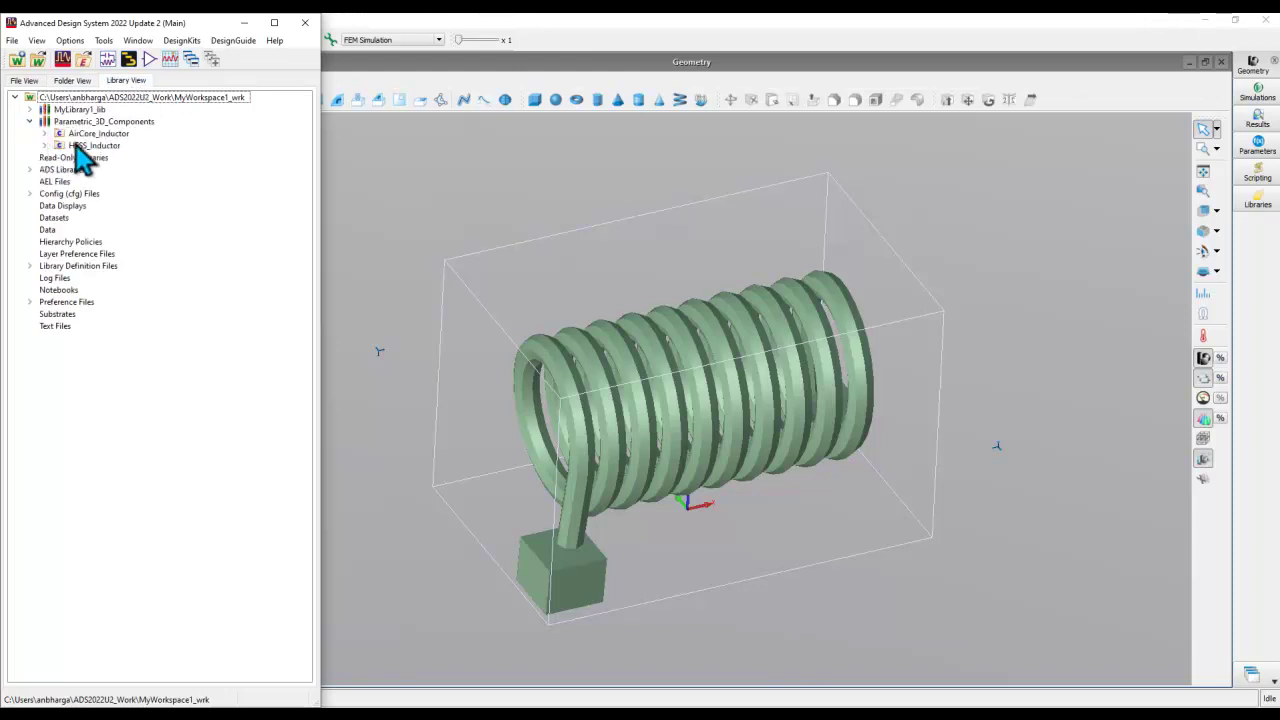
pyautogui.click(44, 133)
pyautogui.click(44, 217)
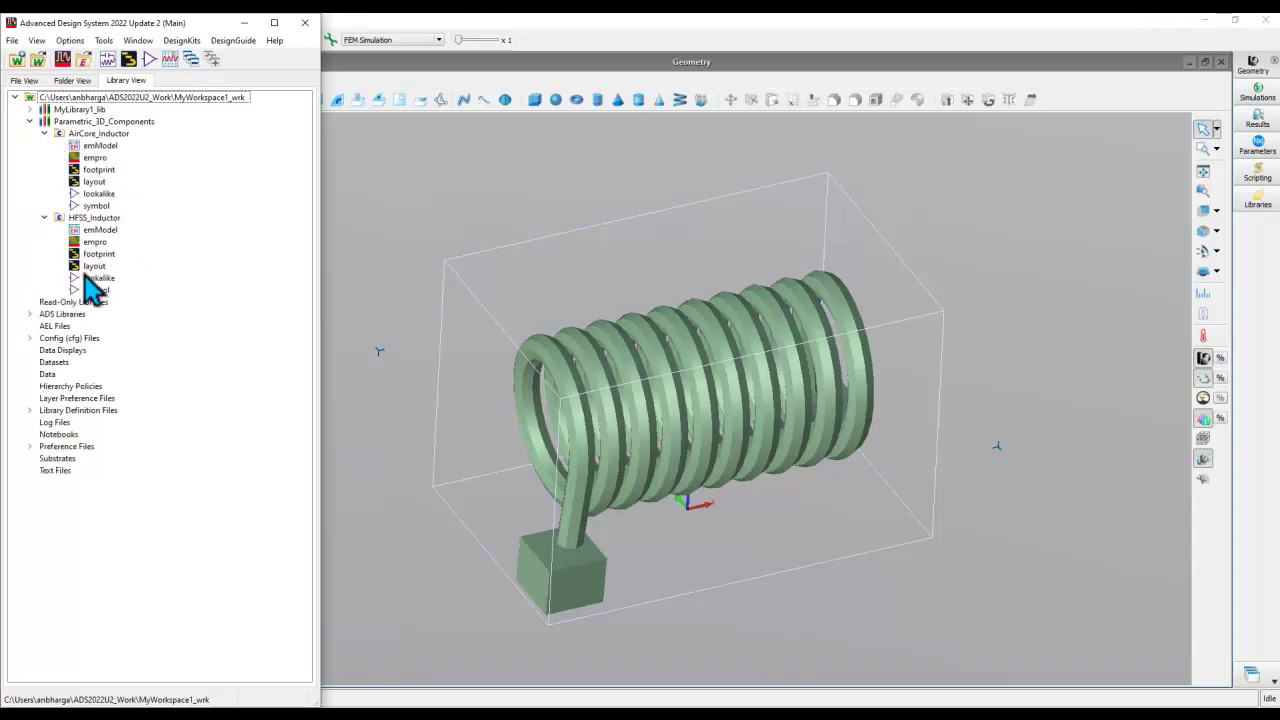
# - Preview AirCore_Inductor's EMPro view, then open and close its layout
pyautogui.doubleClick(90, 159)
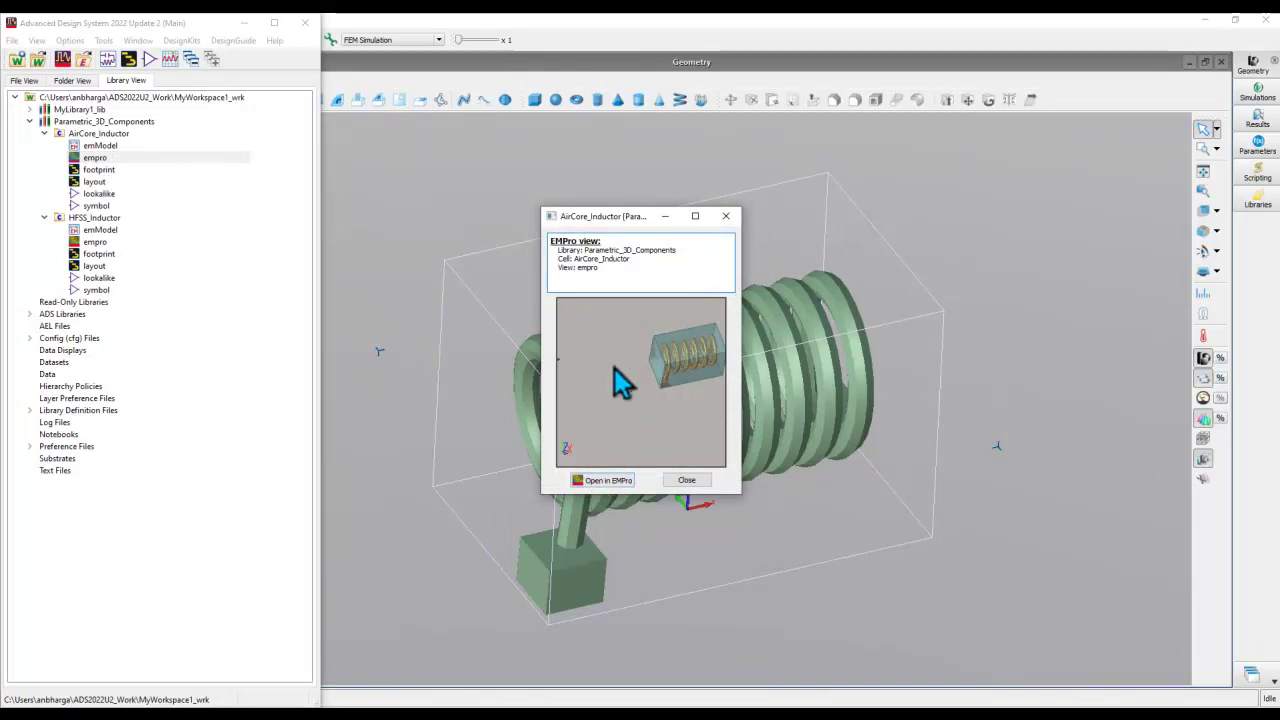
pyautogui.click(687, 481)
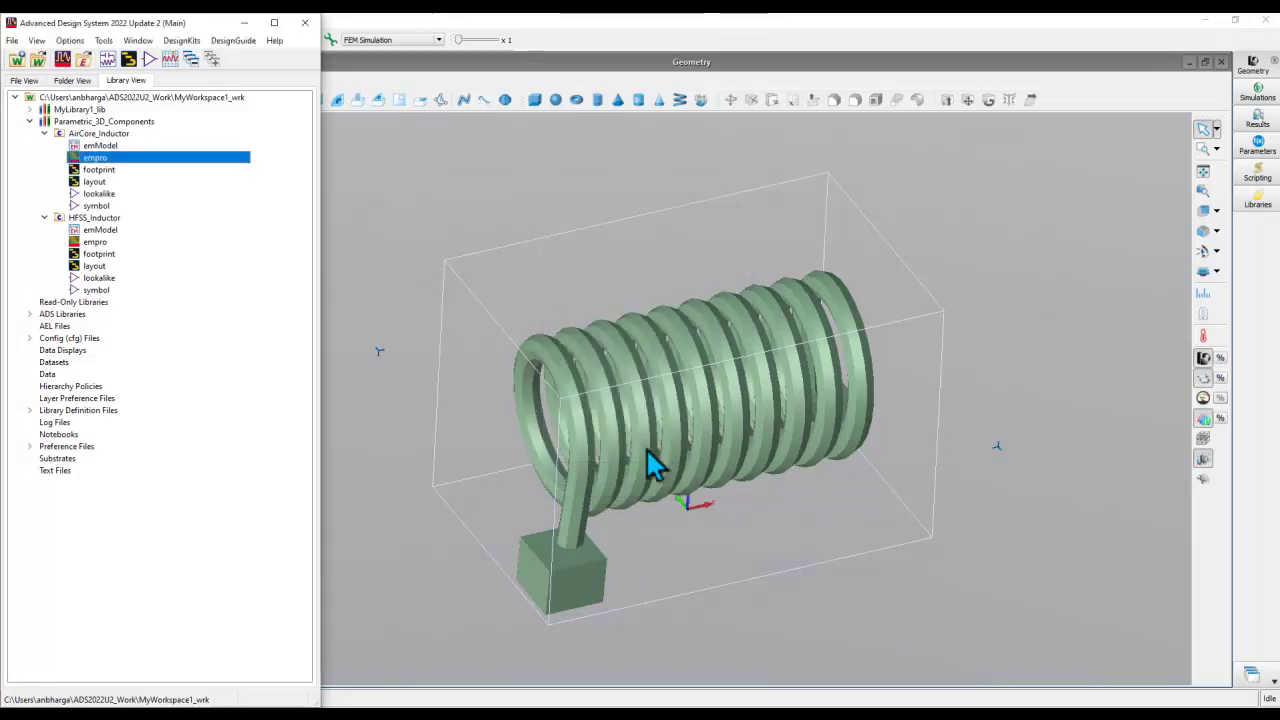
pyautogui.doubleClick(93, 182)
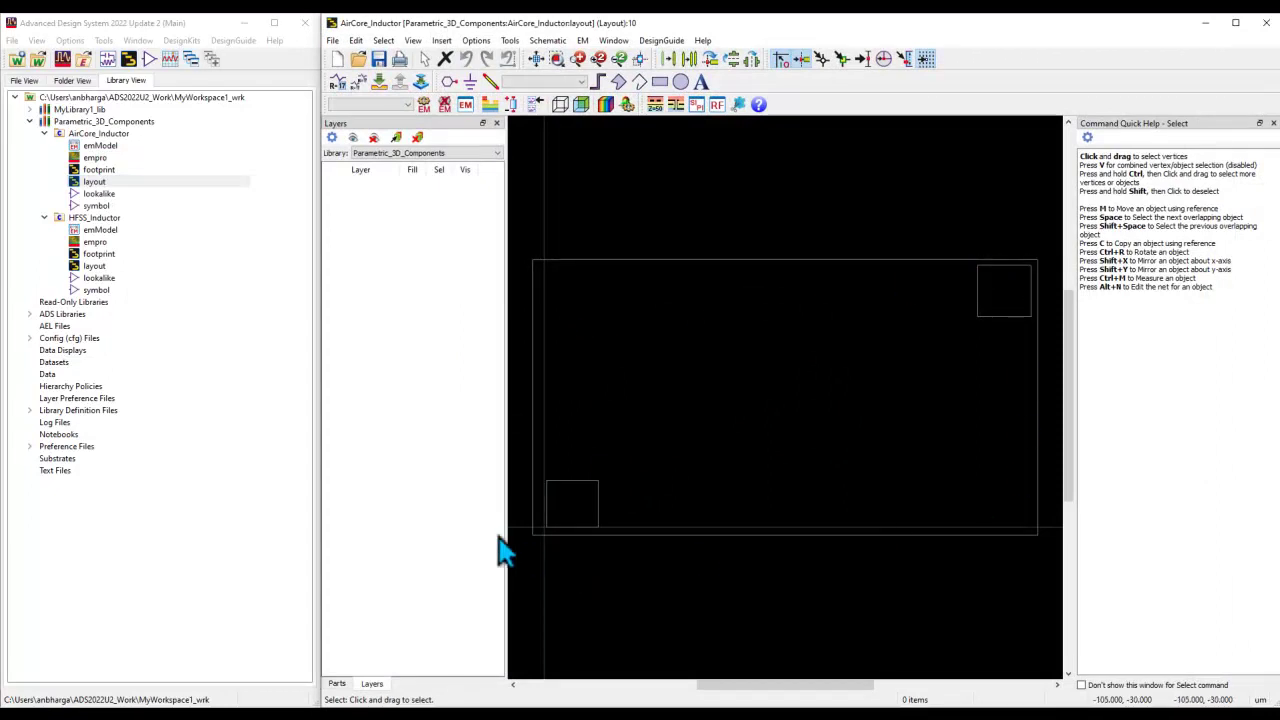
pyautogui.click(1266, 22)
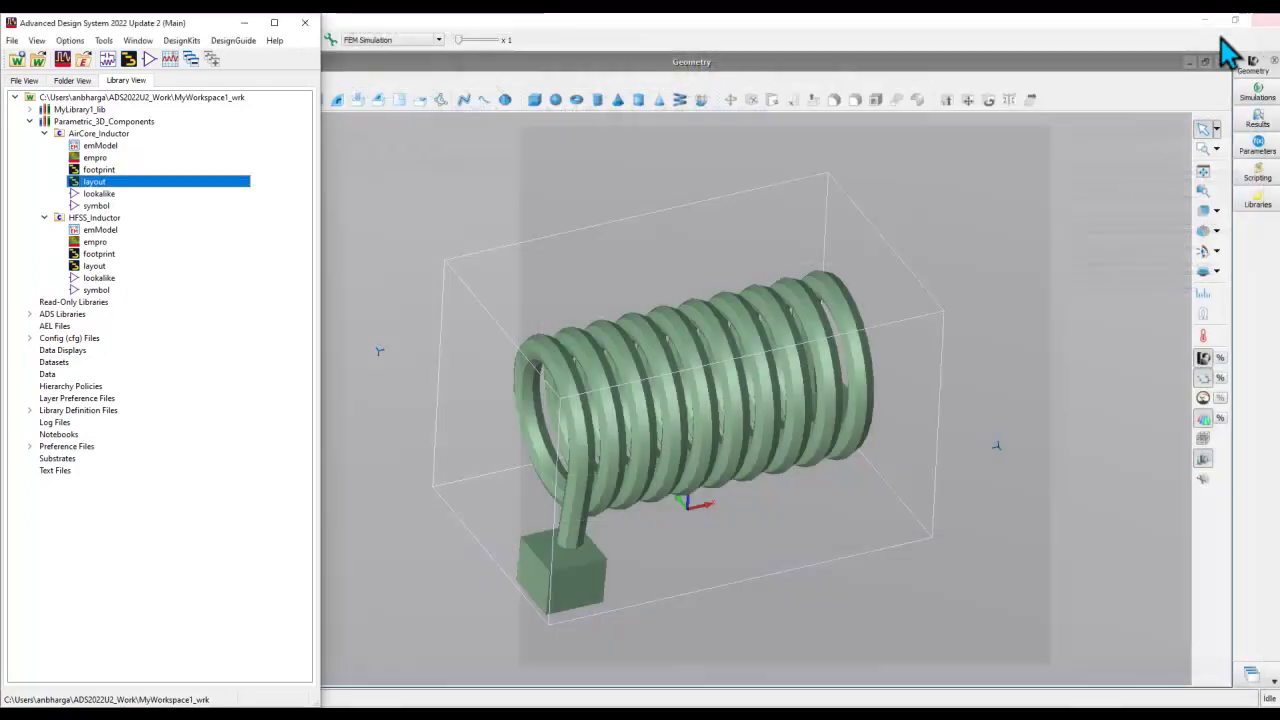
# - Collapse AirCore_Inductor and Parametric_3D_Components, then bring up MyLibrary1_lib's actions
pyautogui.click(43, 134)
pyautogui.click(30, 122)
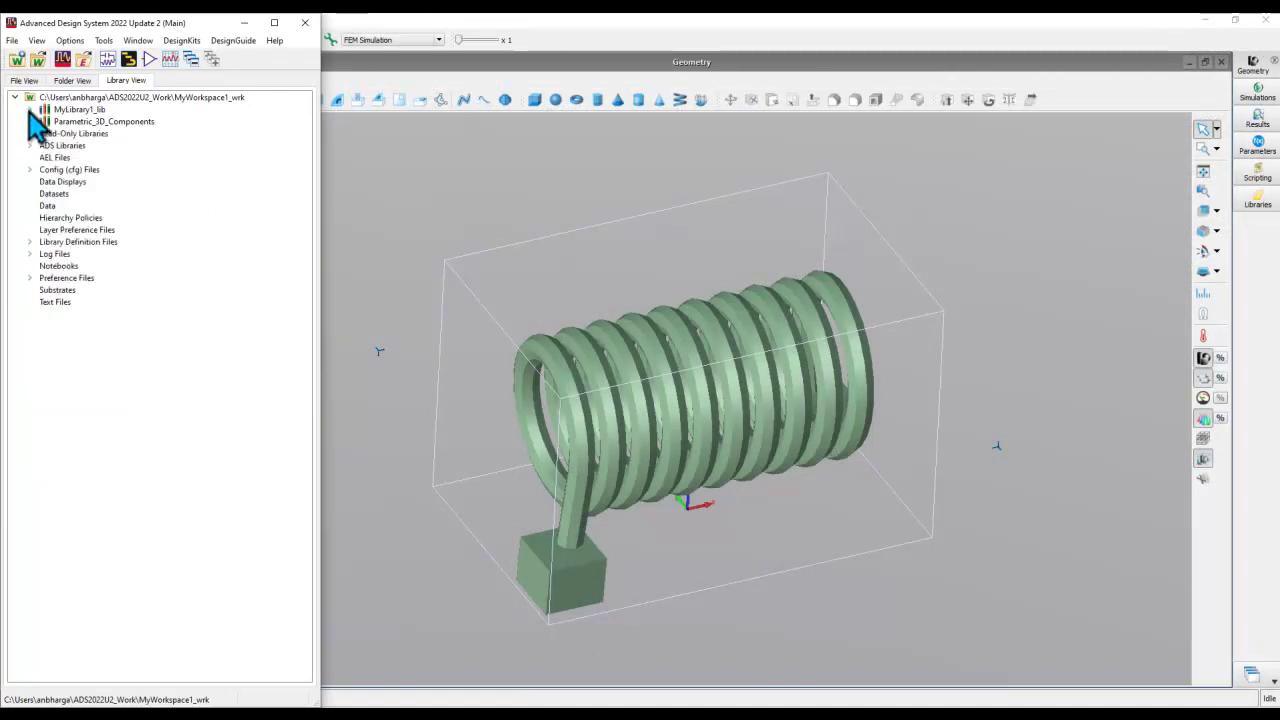
pyautogui.rightClick(63, 110)
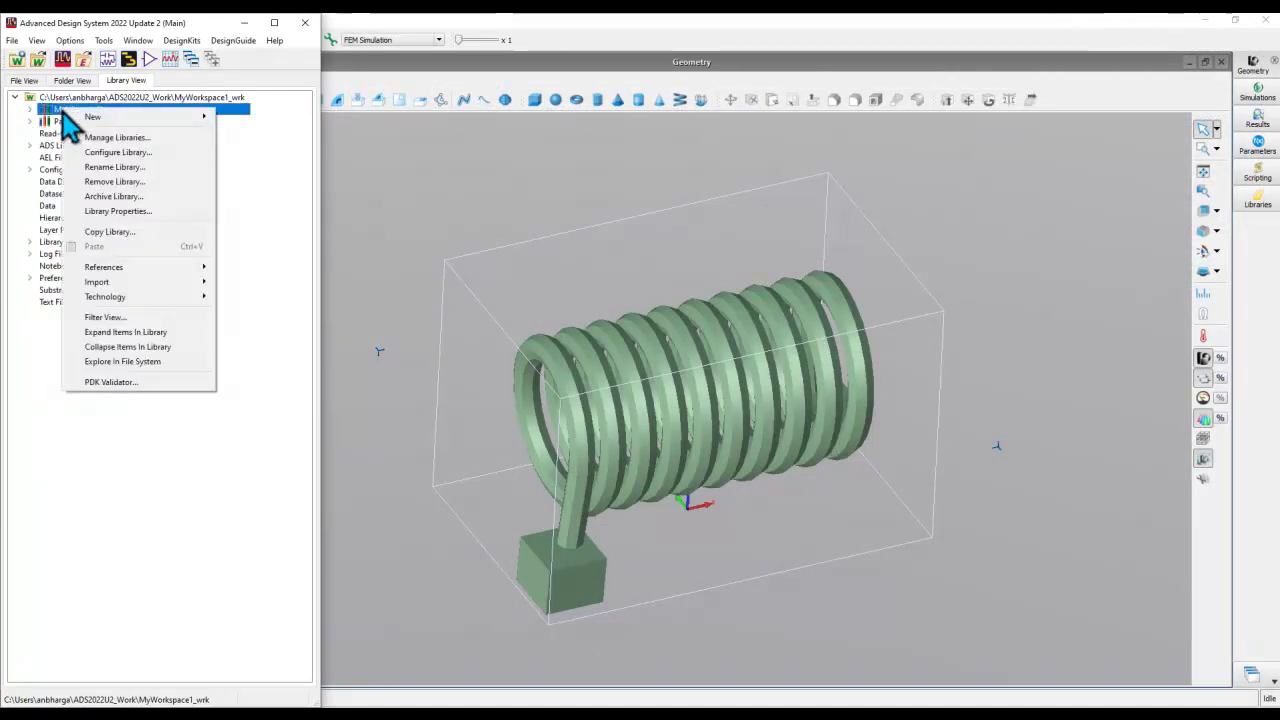
# - Create layout cell_1 in MyLibrary1_lib using the 0.0001 mm technology
pyautogui.moveTo(100, 117)
pyautogui.click(243, 140)
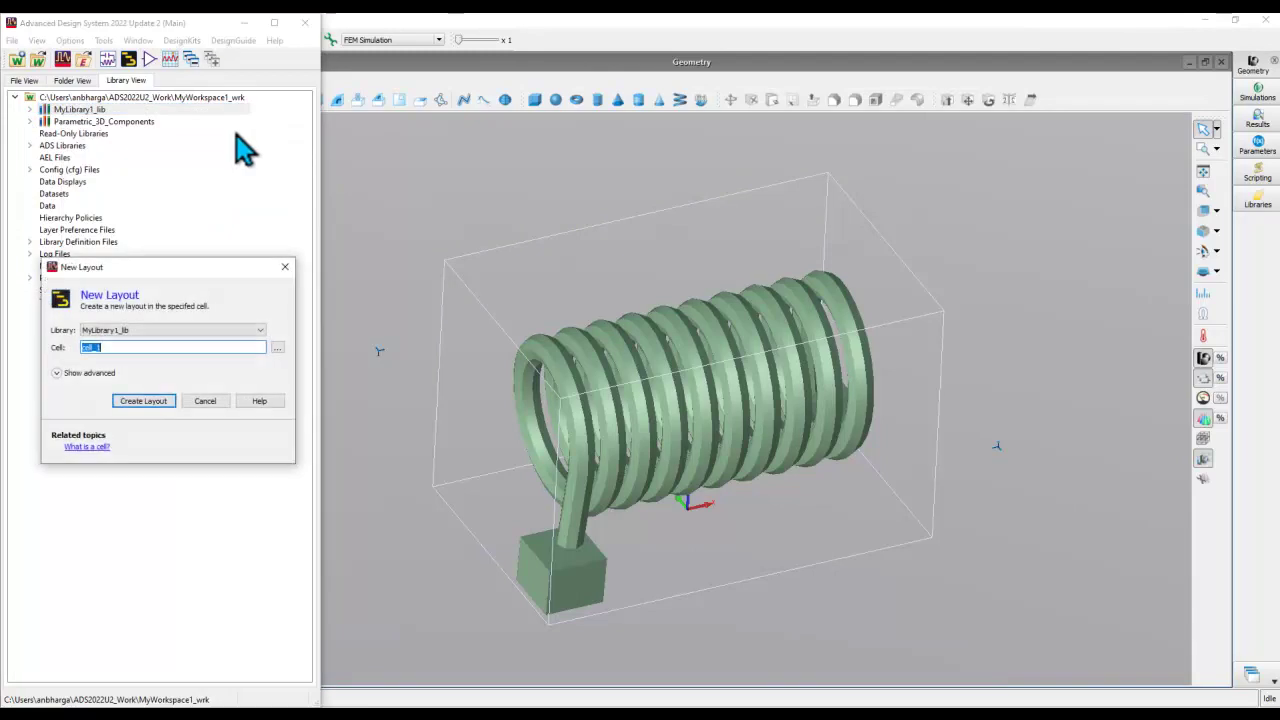
pyautogui.click(152, 398)
pyautogui.click(180, 323)
pyautogui.click(264, 489)
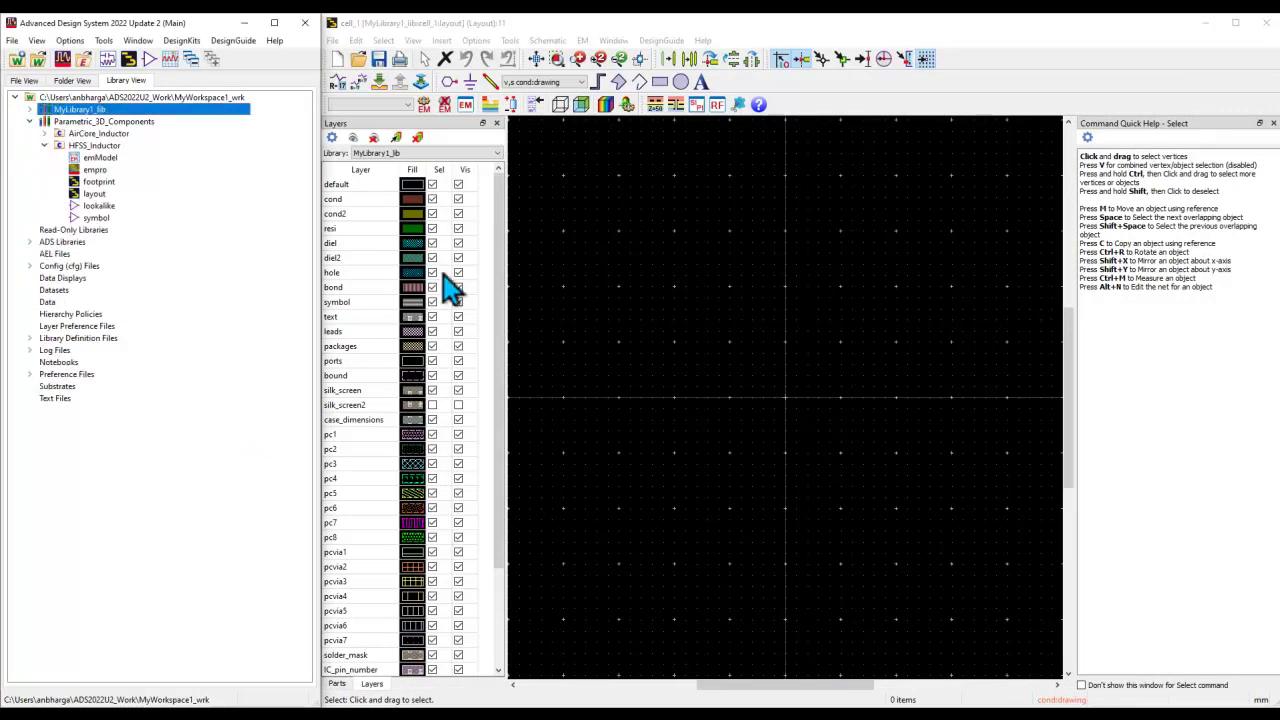
# - Place a single HFSS_Inductor instance, X1, near the layout centre
pyautogui.click(85, 195)
pyautogui.moveTo(83, 198); pyautogui.dragTo(779, 390)
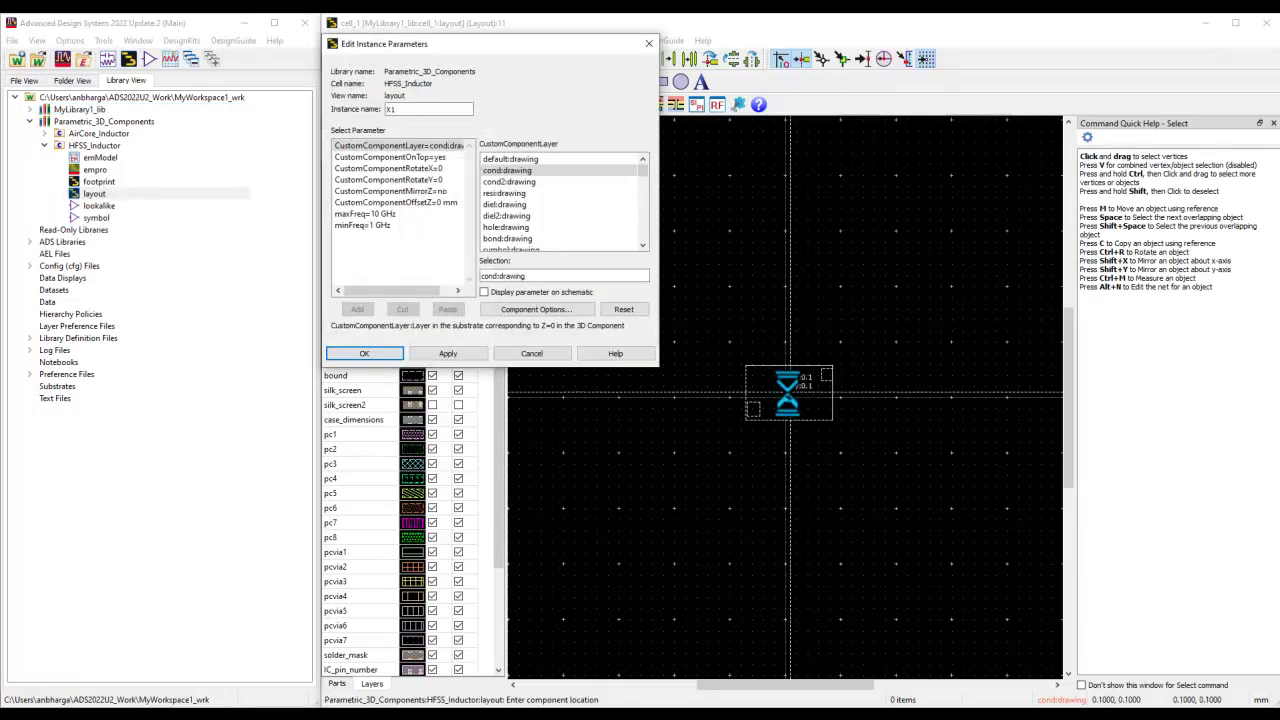
pyautogui.click(400, 354)
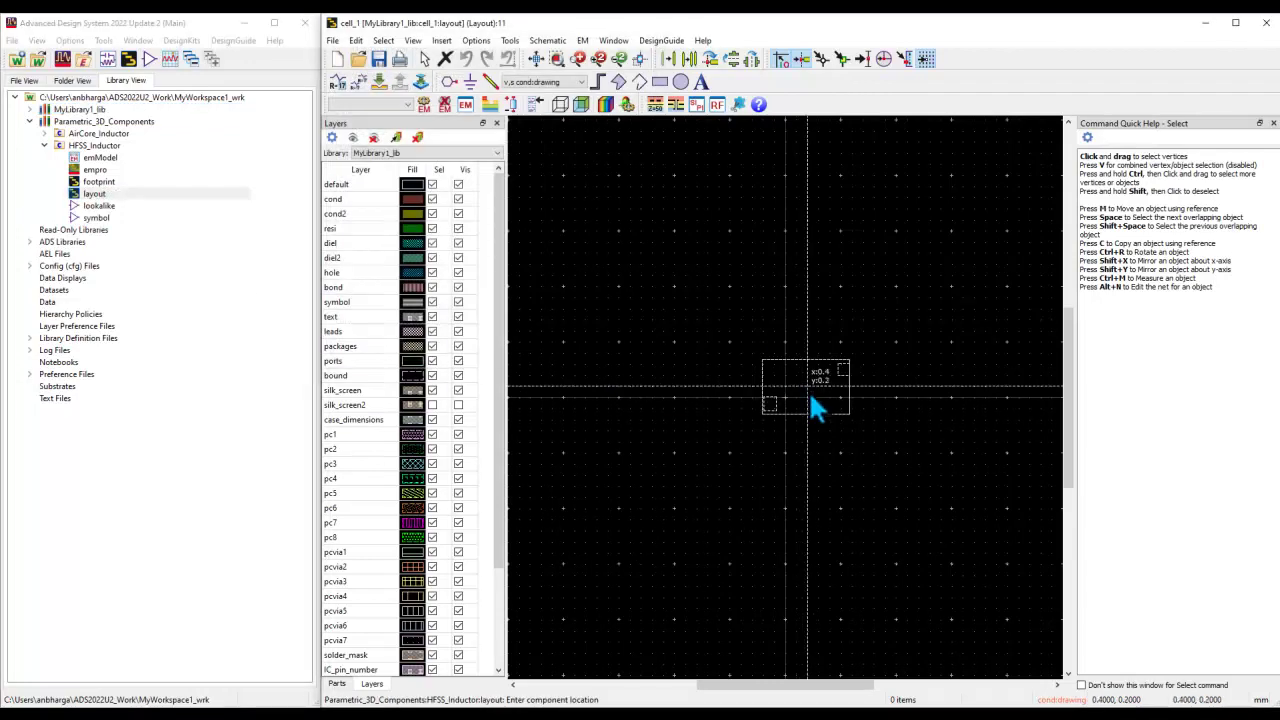
pyautogui.click(809, 391)
pyautogui.rightClick(731, 307)
pyautogui.click(765, 303)
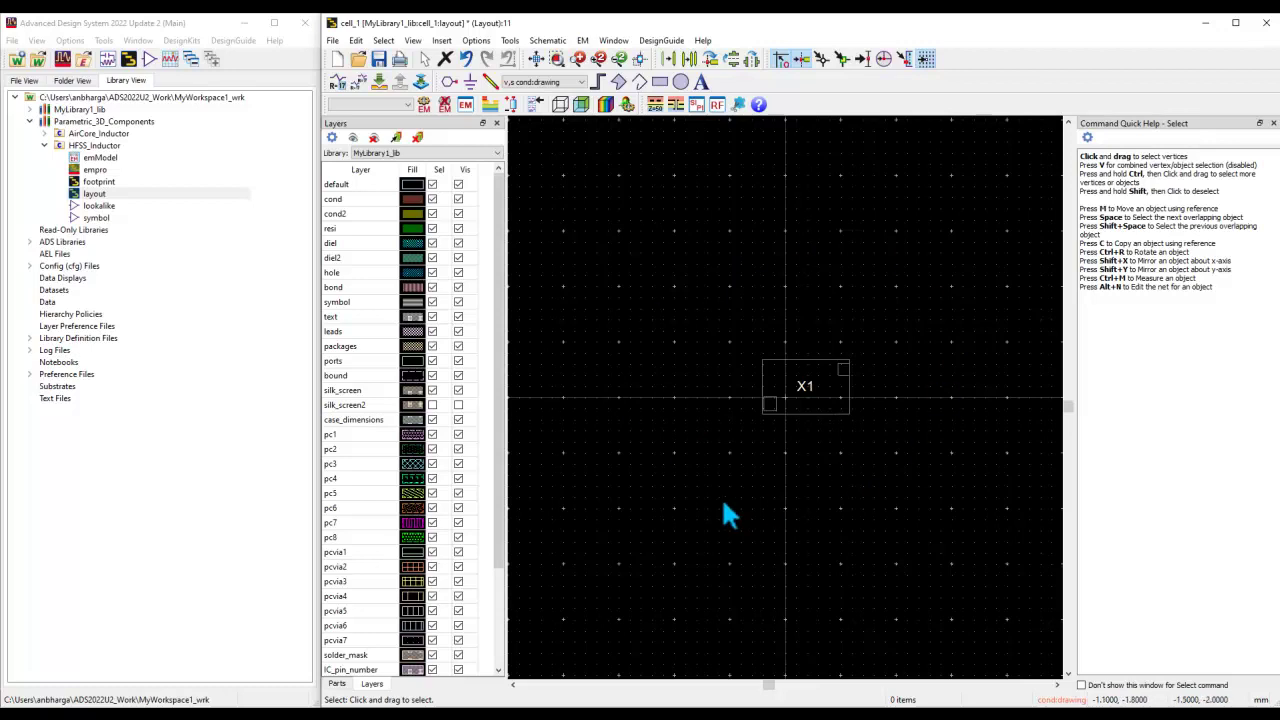
pyautogui.click(12, 40)
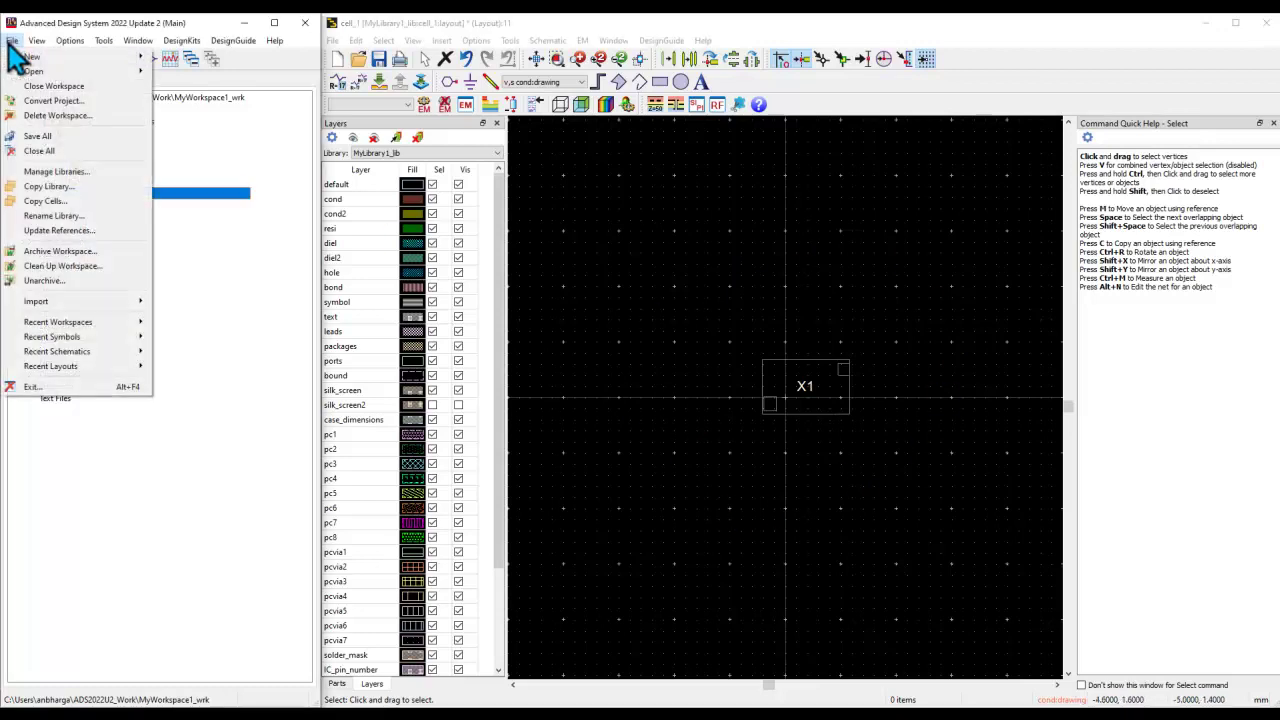
# - Switch to the recent RFPro_Tutorial21_wrk workspace, discarding unsaved changes
pyautogui.moveTo(42, 330)
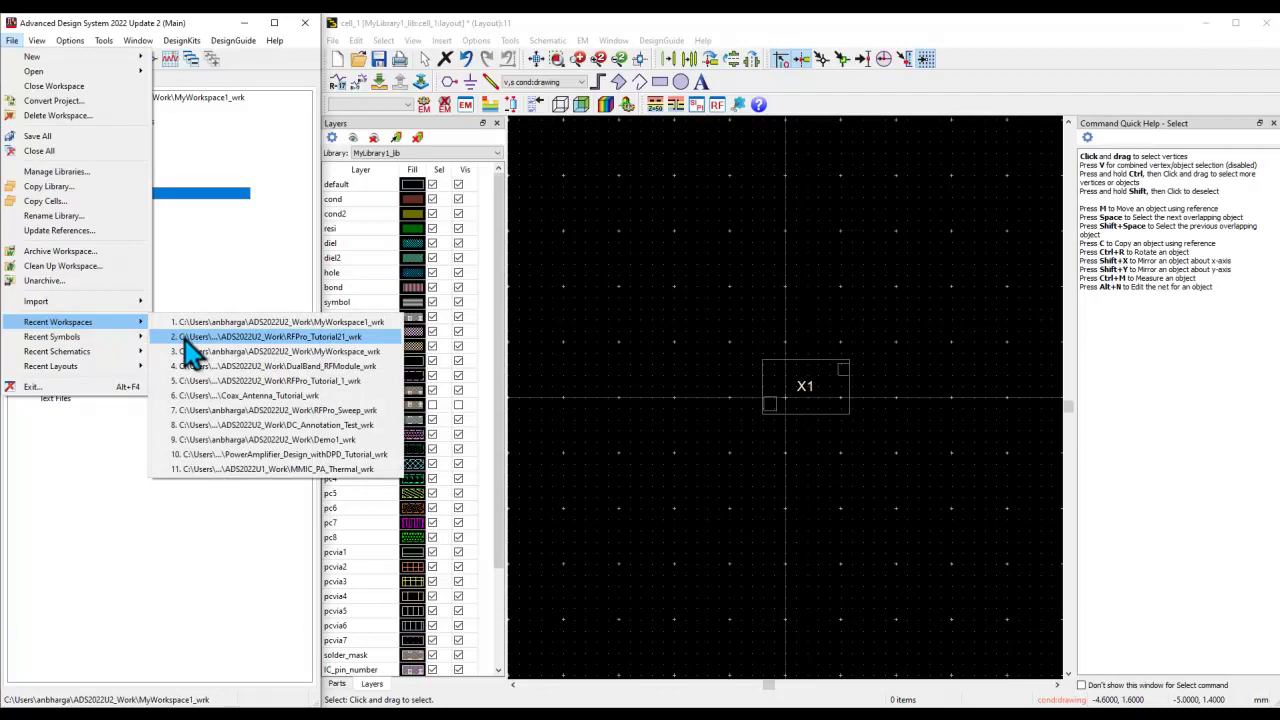
pyautogui.click(186, 340)
pyautogui.click(162, 424)
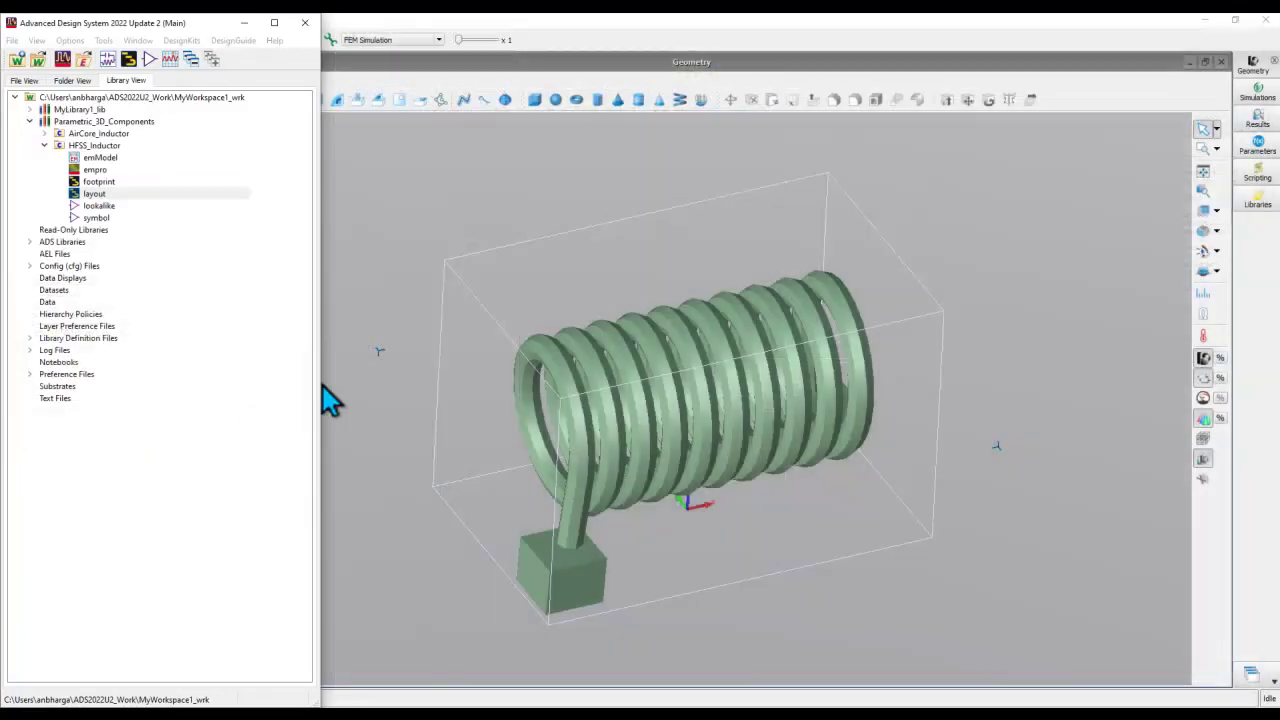
# - Minimize RFPro and open cell_1's layout showing P1, X1 and P2
pyautogui.click(1205, 20)
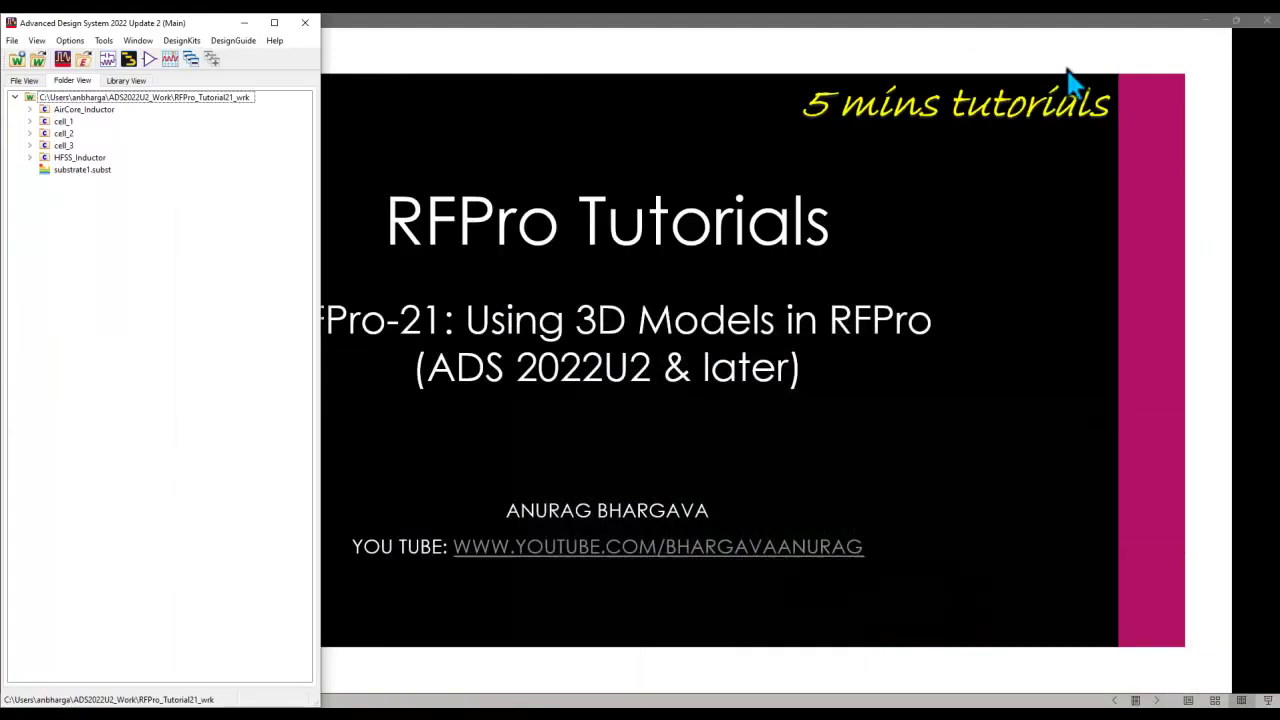
pyautogui.click(29, 121)
pyautogui.doubleClick(62, 134)
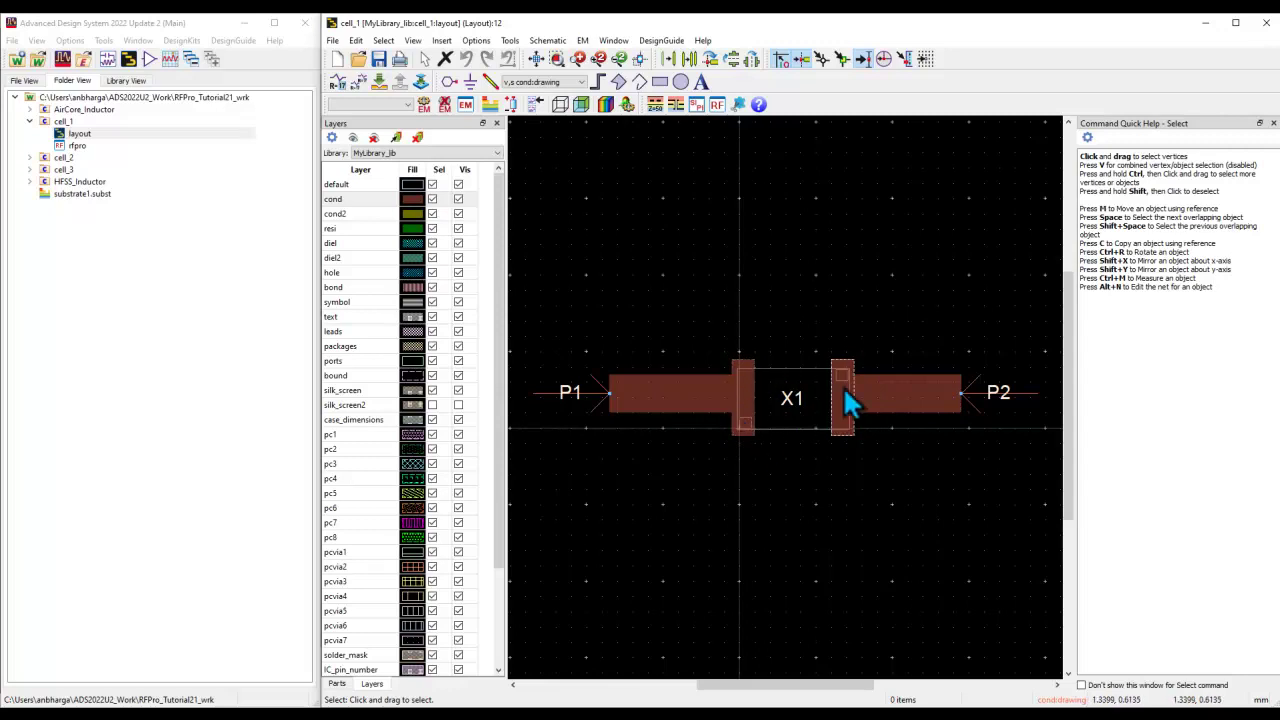
# - Keep X1's CustomComponentLayer on cond:drawing and review substrate1's cond layer on 25 mil Alumina
pyautogui.click(789, 385)
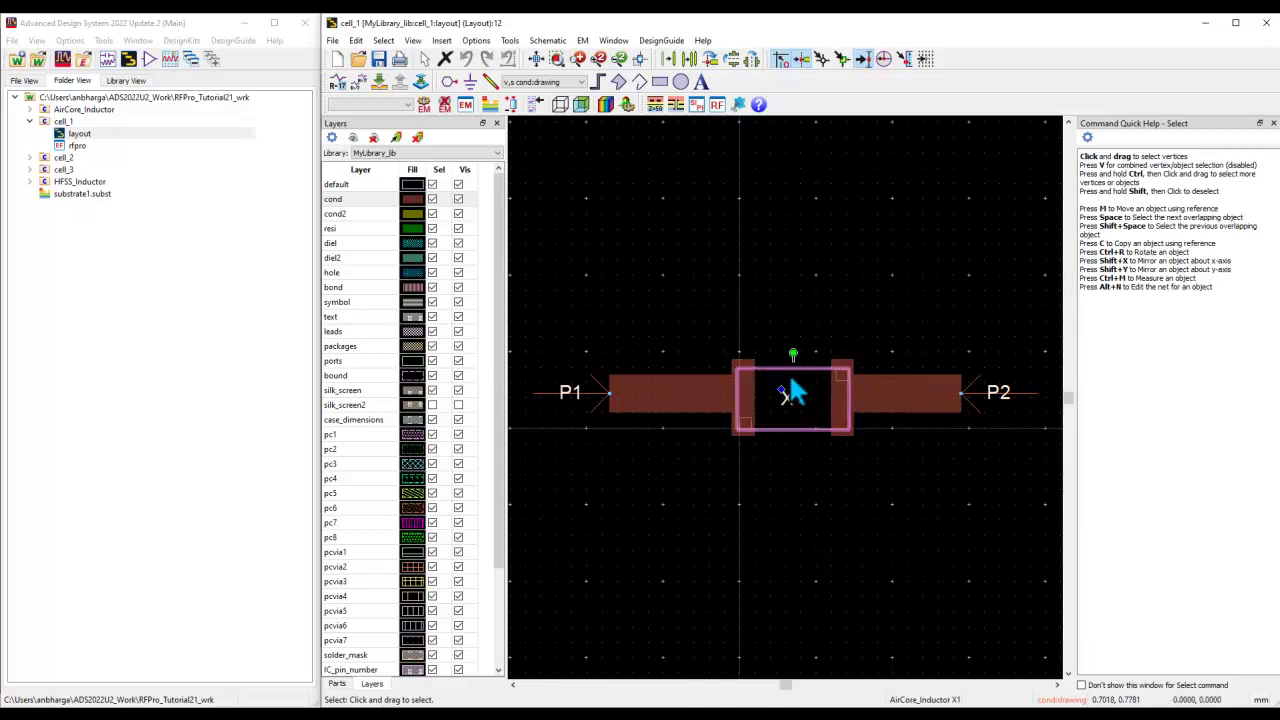
pyautogui.doubleClick(789, 387)
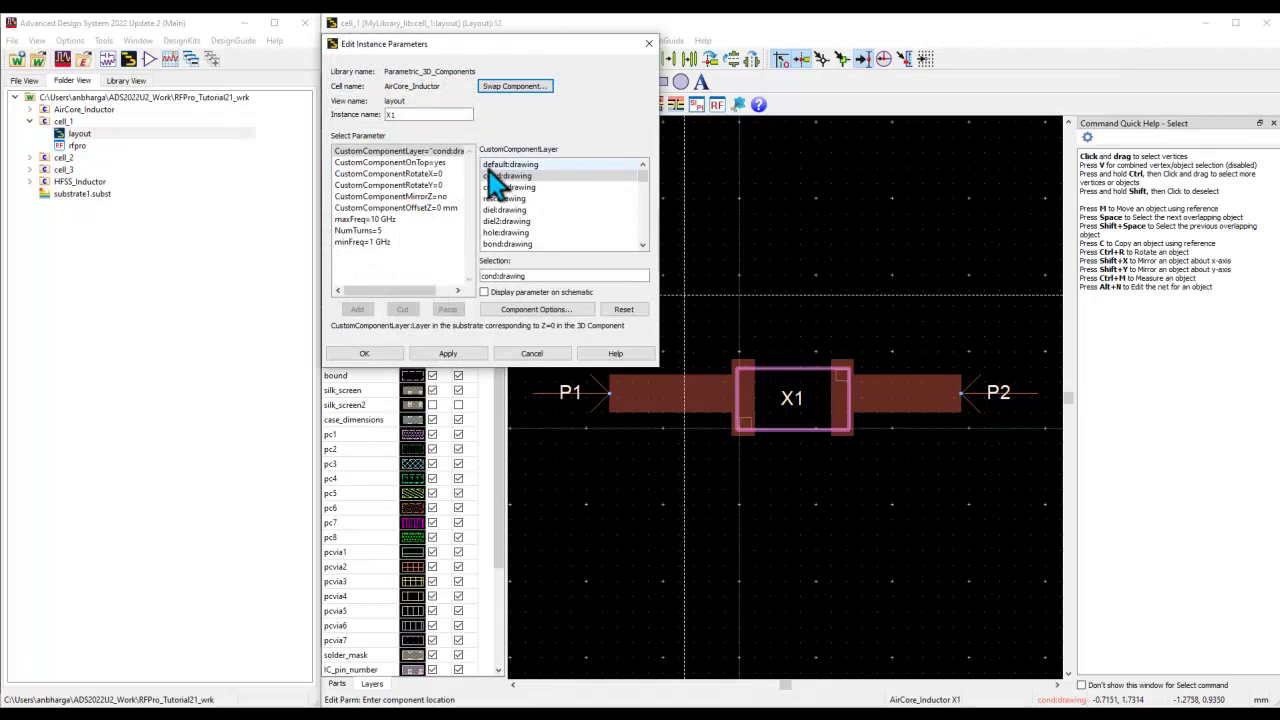
pyautogui.click(366, 355)
pyautogui.click(491, 107)
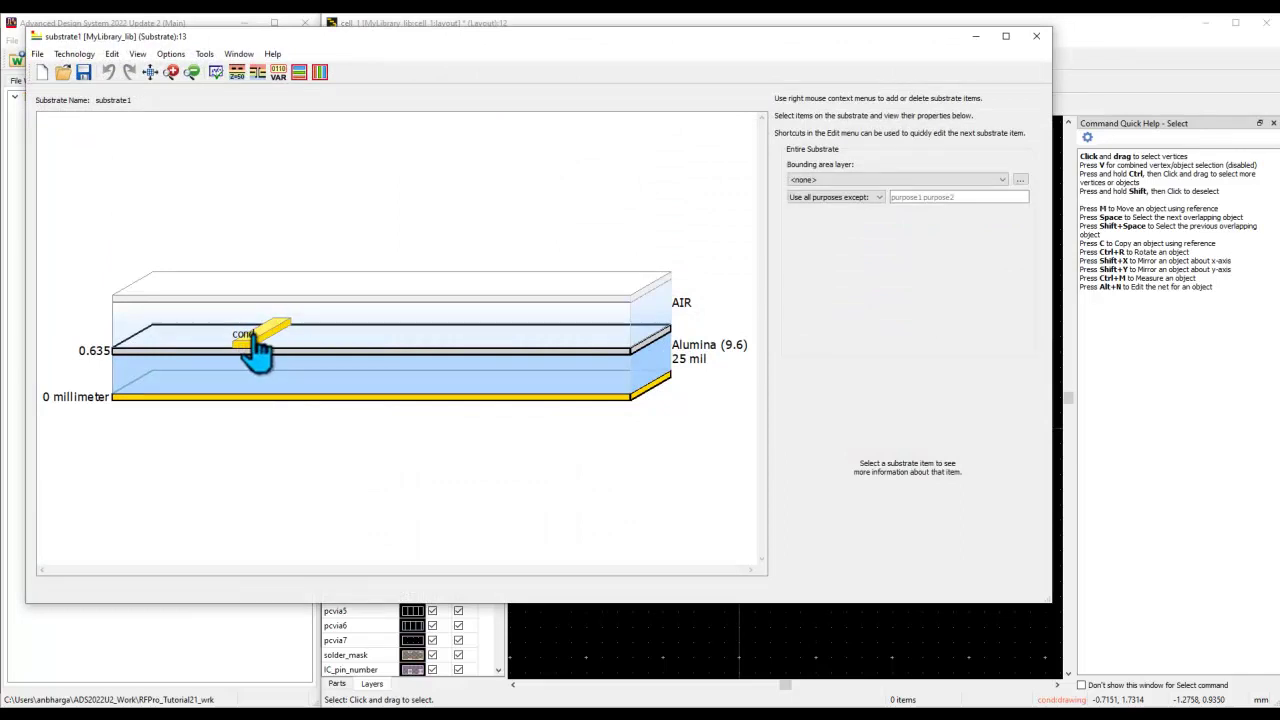
pyautogui.click(1036, 36)
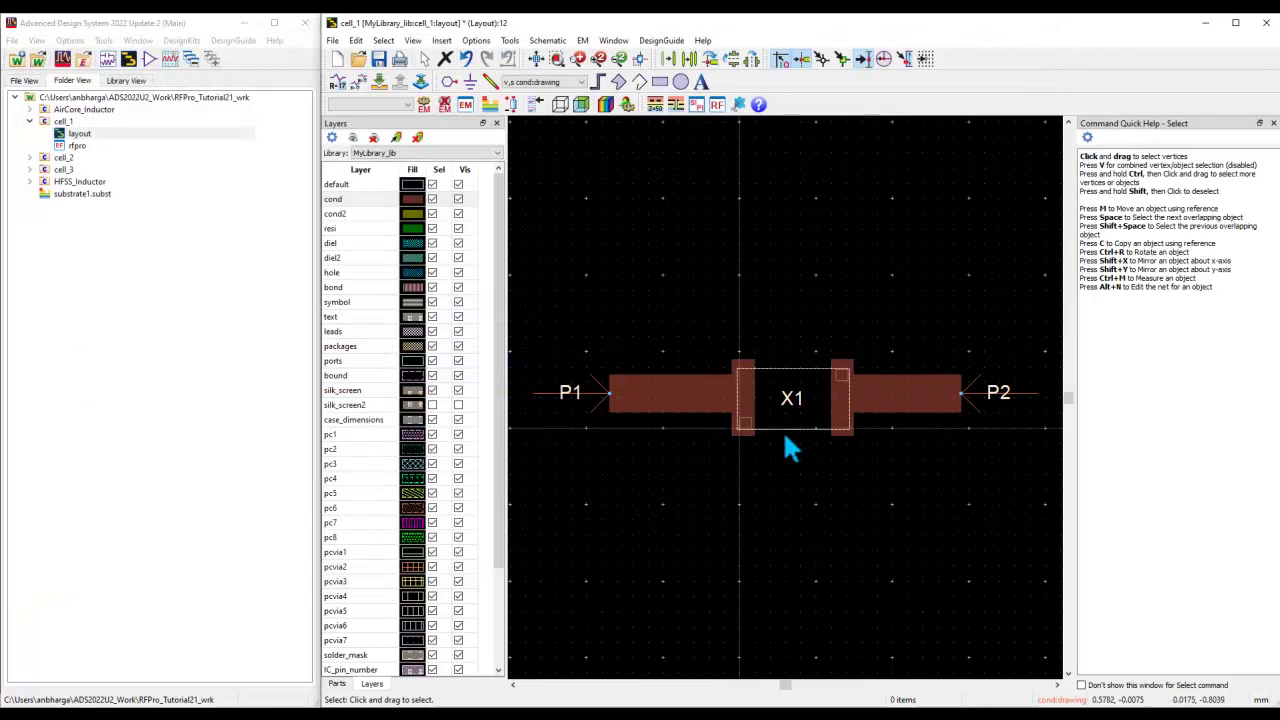
# - Save cell_1, launch RFPro, and tilt to a 3D view of the coil between the pads
pyautogui.click(718, 106)
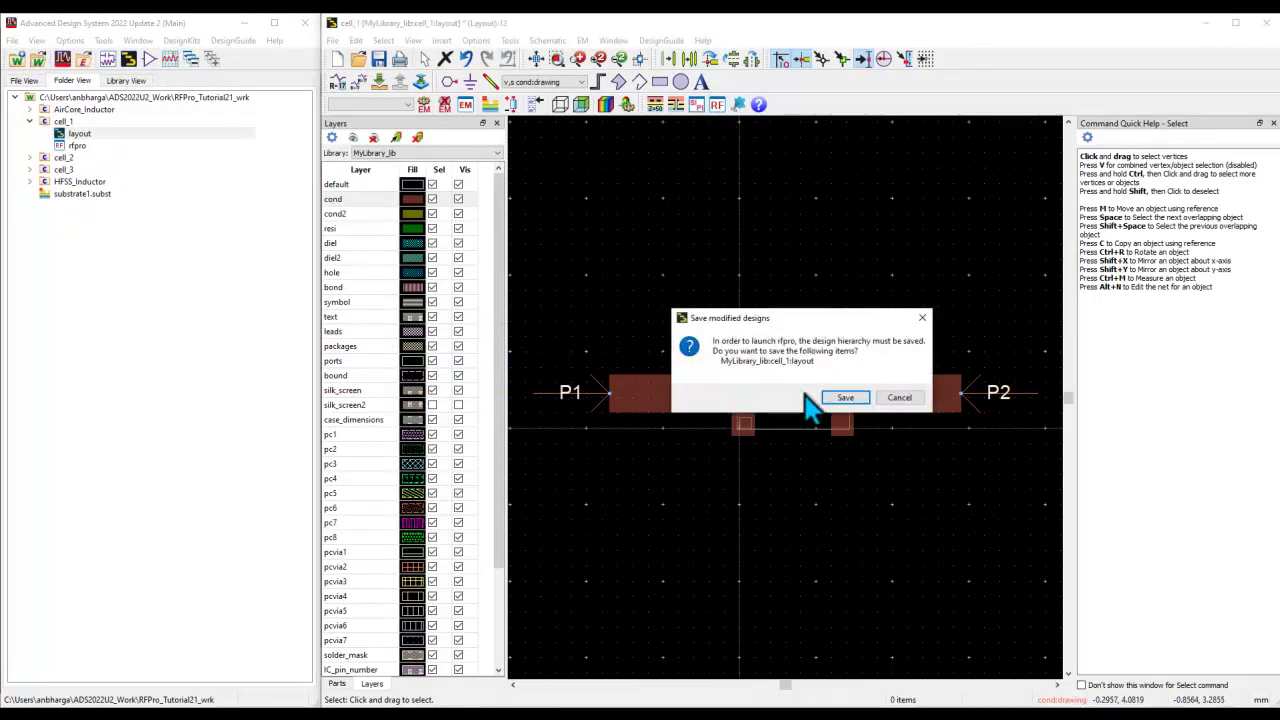
pyautogui.click(845, 398)
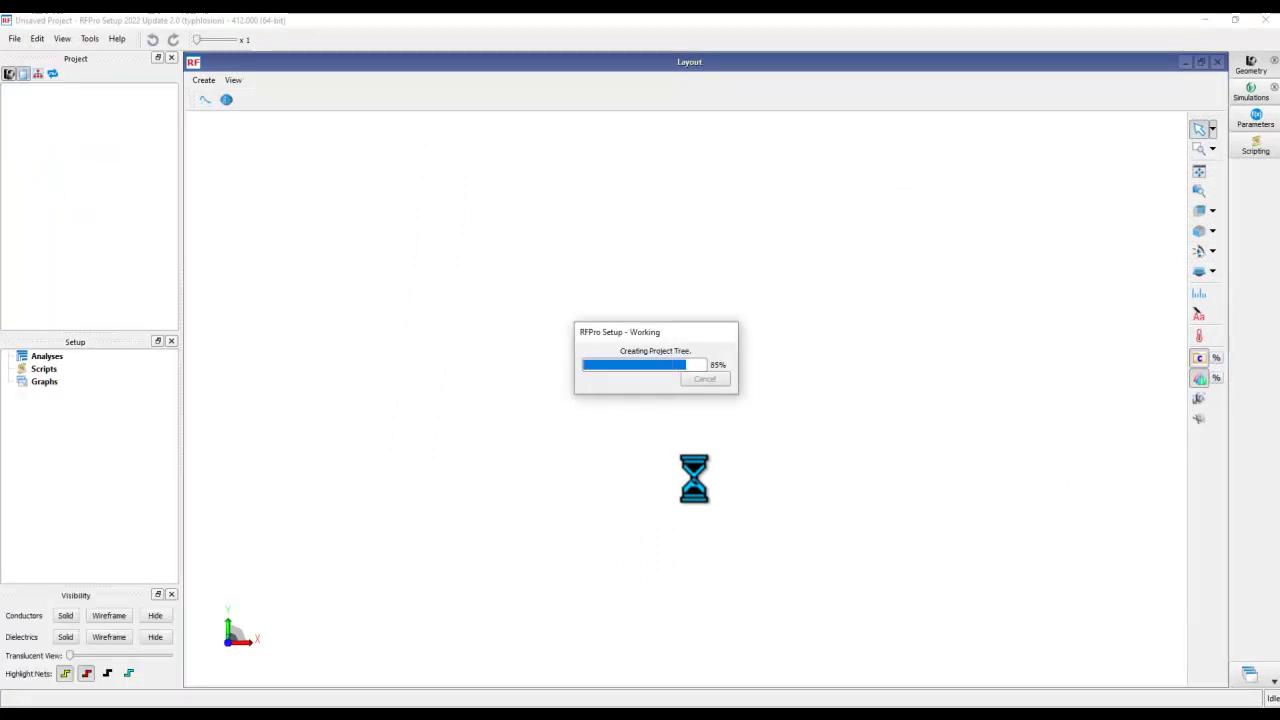
pyautogui.moveTo(808, 532); pyautogui.dragTo(583, 476, button='middle')
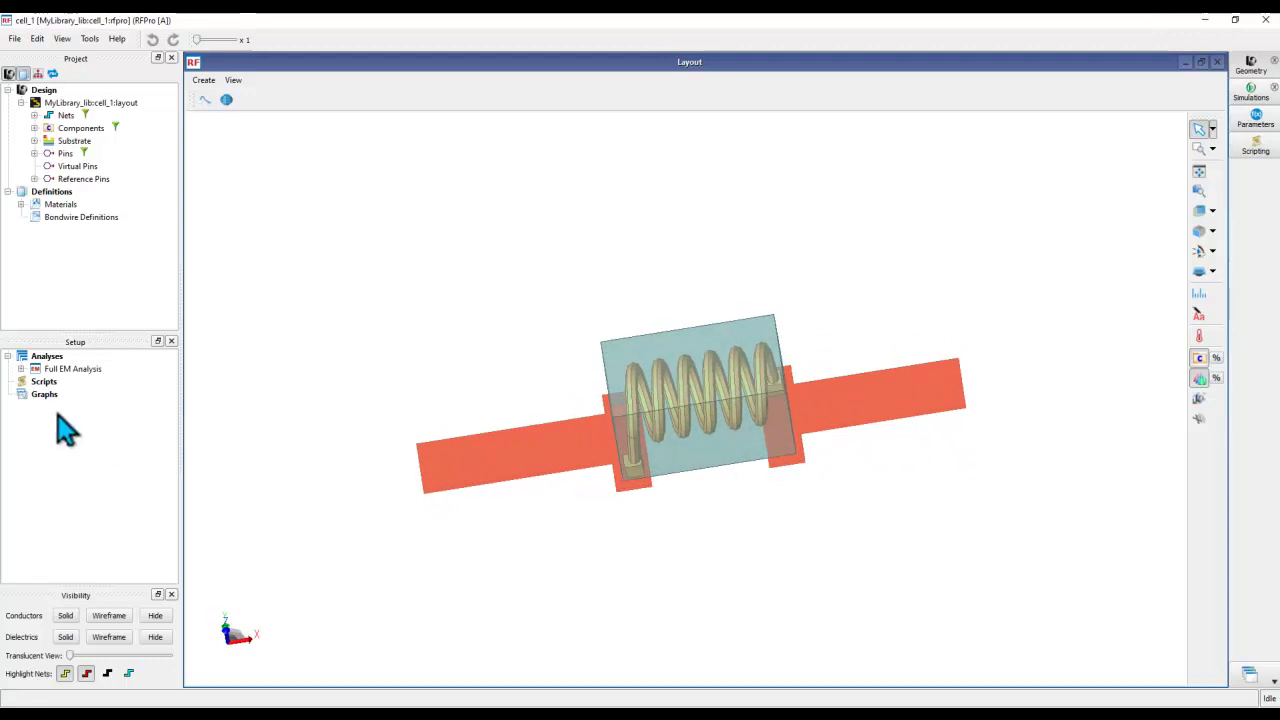
# - Check the Full EM Analysis options: adaptive 0.1–10 GHz frequency plan and FEM simulator
pyautogui.click(50, 370)
pyautogui.click(20, 369)
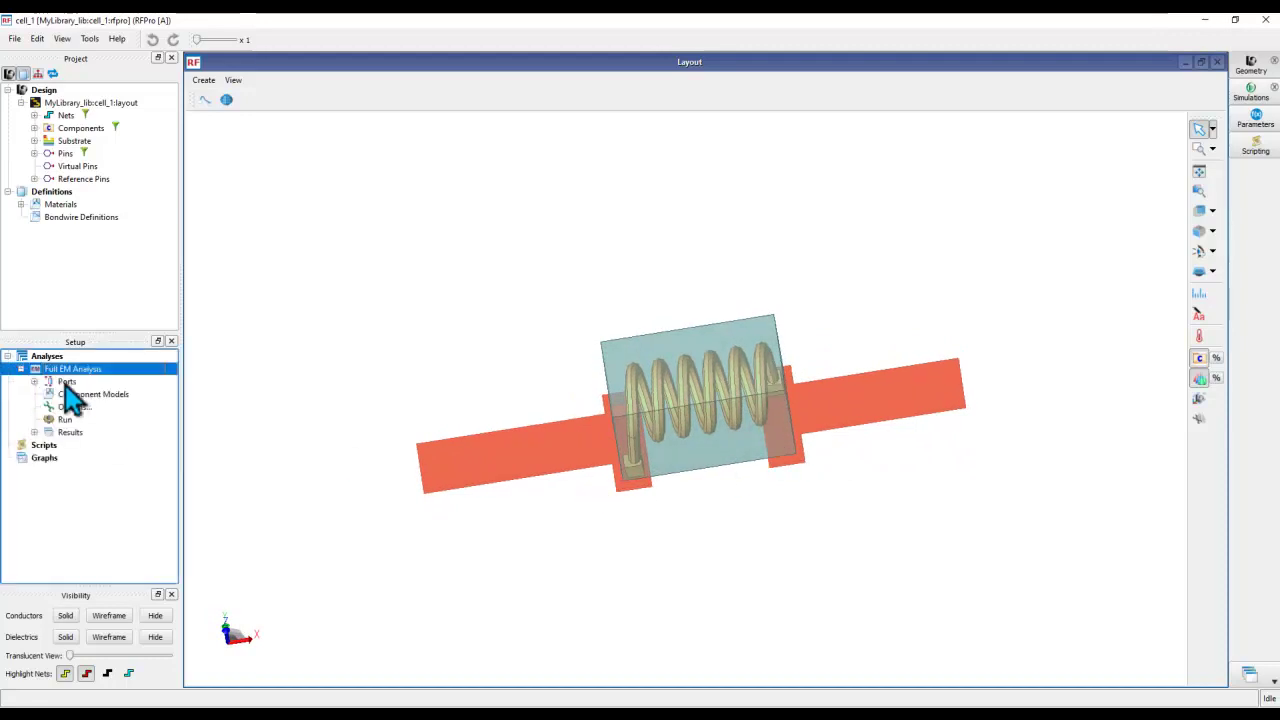
pyautogui.doubleClick(72, 408)
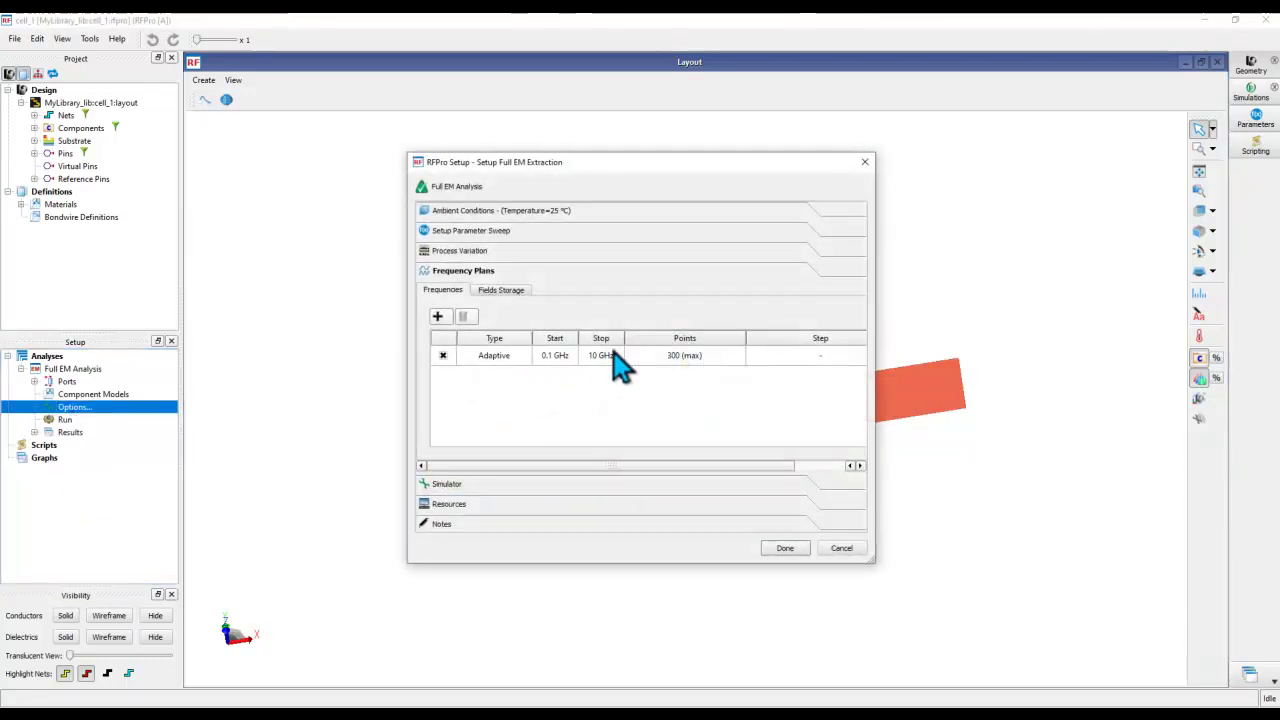
pyautogui.click(508, 484)
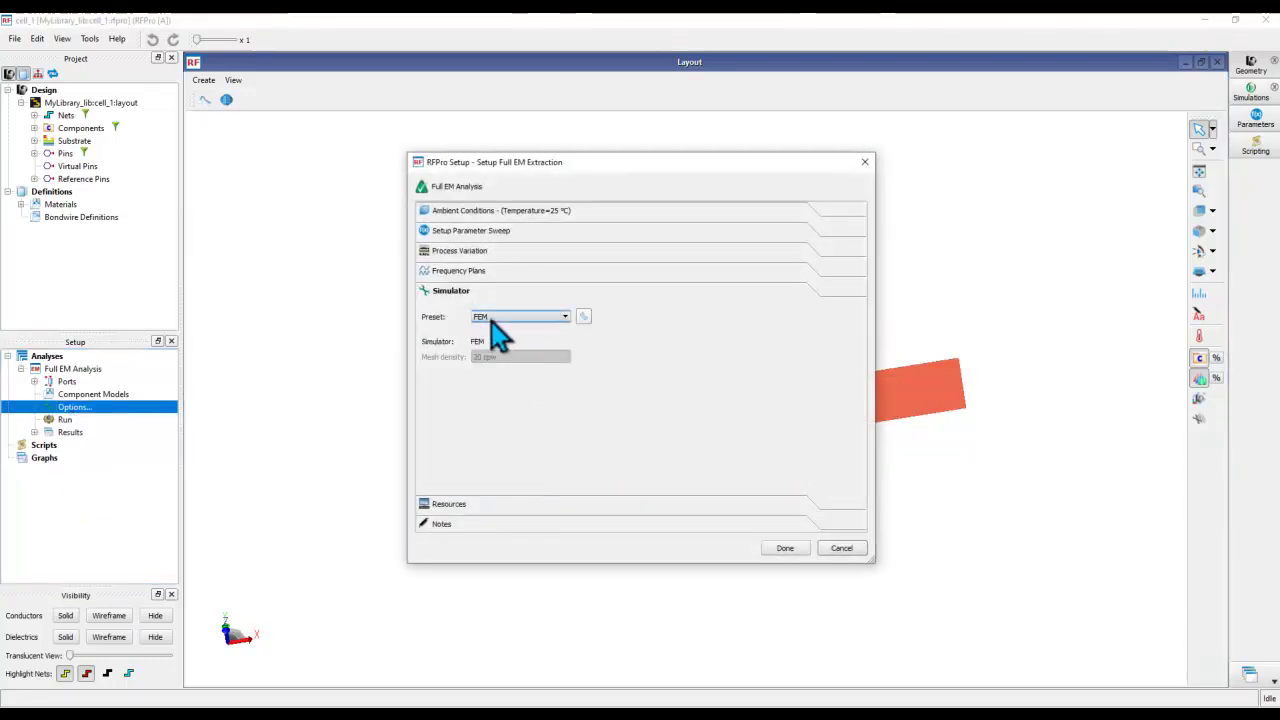
pyautogui.click(838, 548)
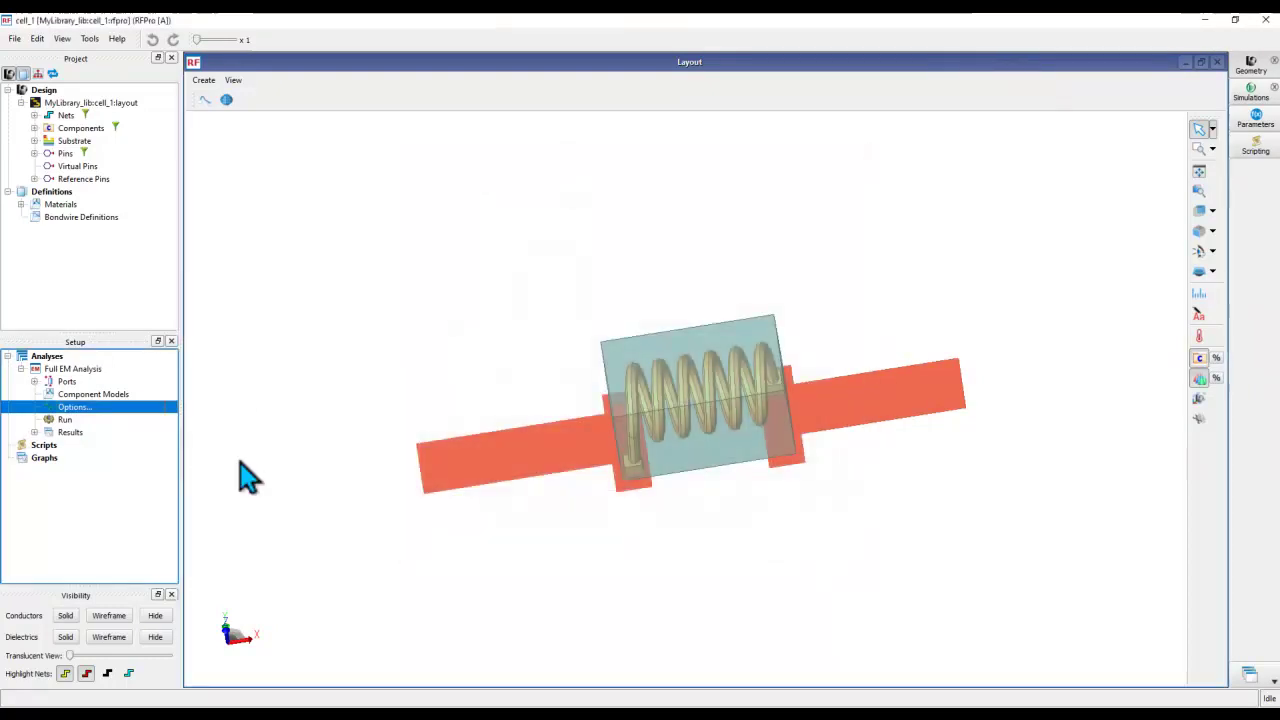
pyautogui.click(34, 432)
# - Open the S-Parameters result graph and plot only the S(1,2) curve
pyautogui.doubleClick(85, 445)
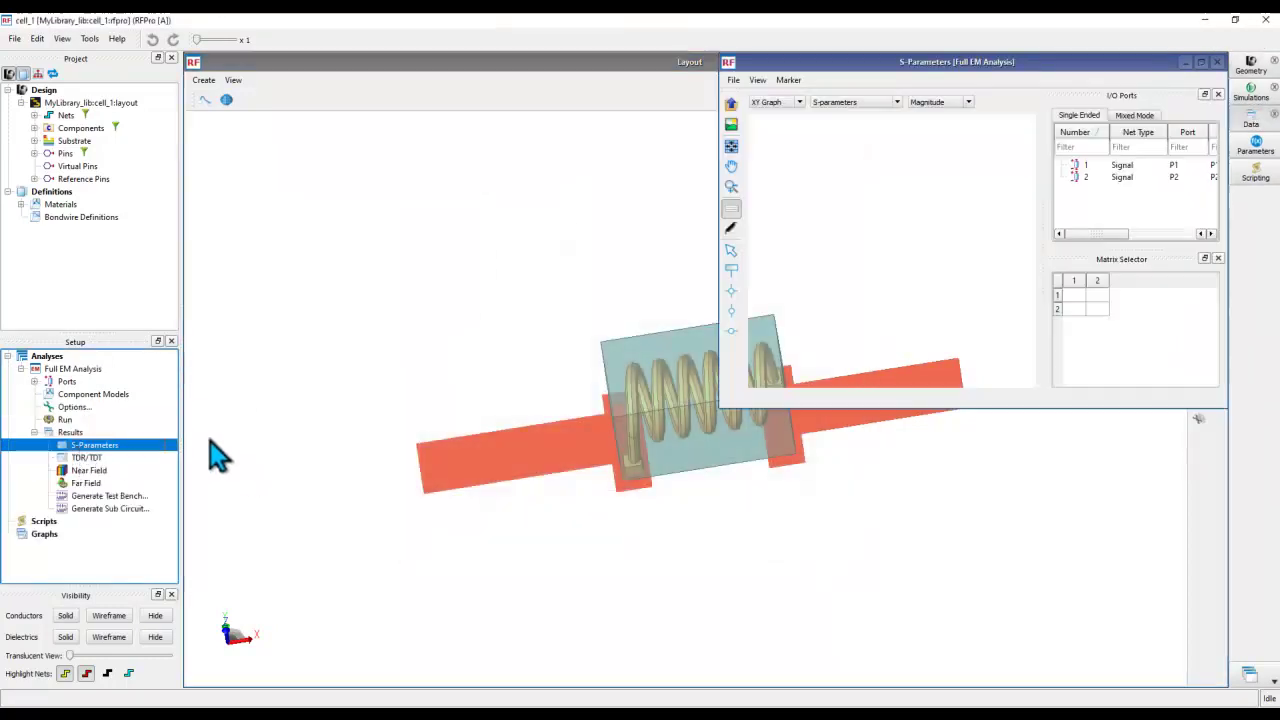
pyautogui.moveTo(850, 62); pyautogui.dragTo(633, 145)
pyautogui.click(866, 377)
pyautogui.keyDown('ctrl'); pyautogui.click(893, 377); pyautogui.keyUp('ctrl')
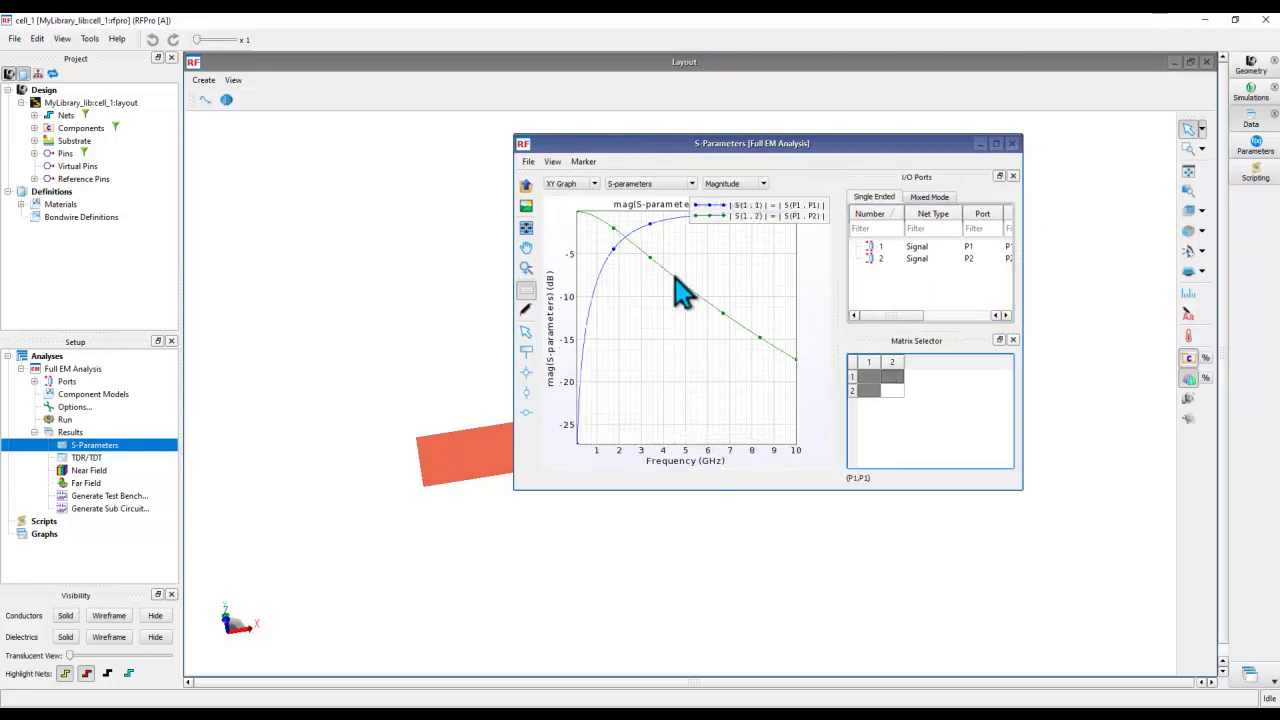
pyautogui.keyDown('ctrl'); pyautogui.click(858, 379); pyautogui.keyUp('ctrl')
# - Switch the graph to inductance L(1,2) versus frequency, then close the results window
pyautogui.click(670, 185)
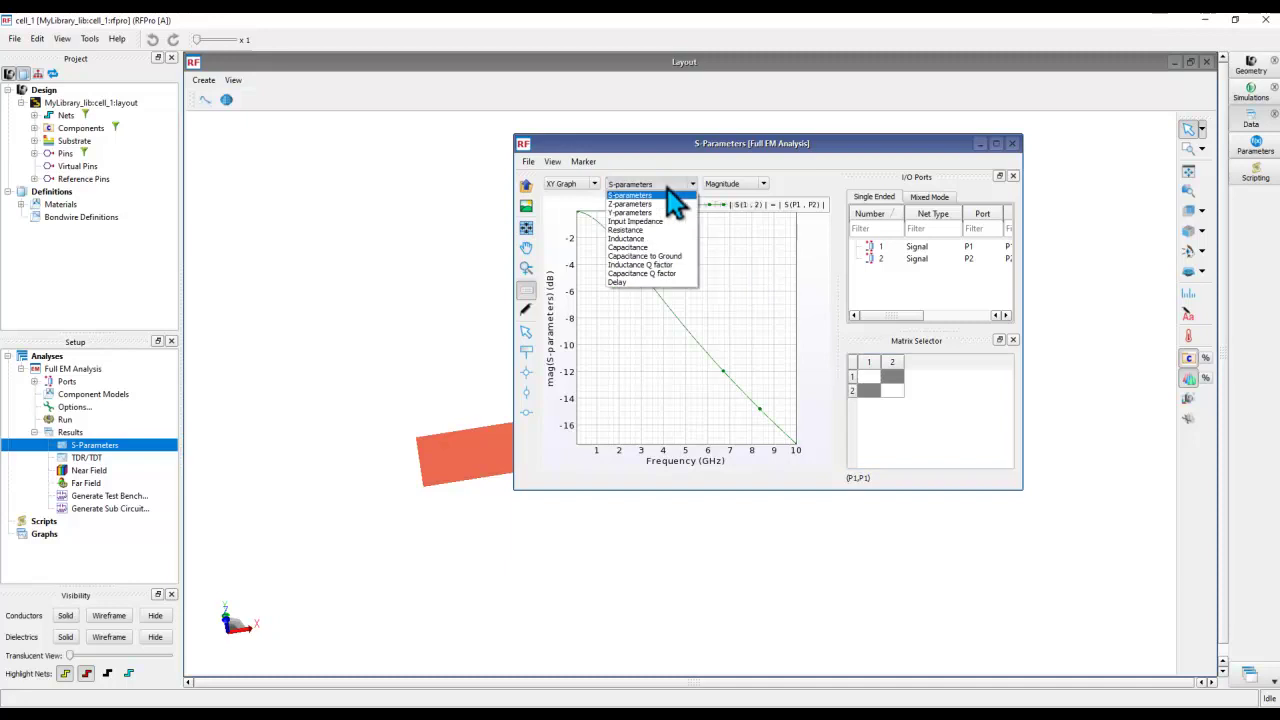
pyautogui.click(638, 239)
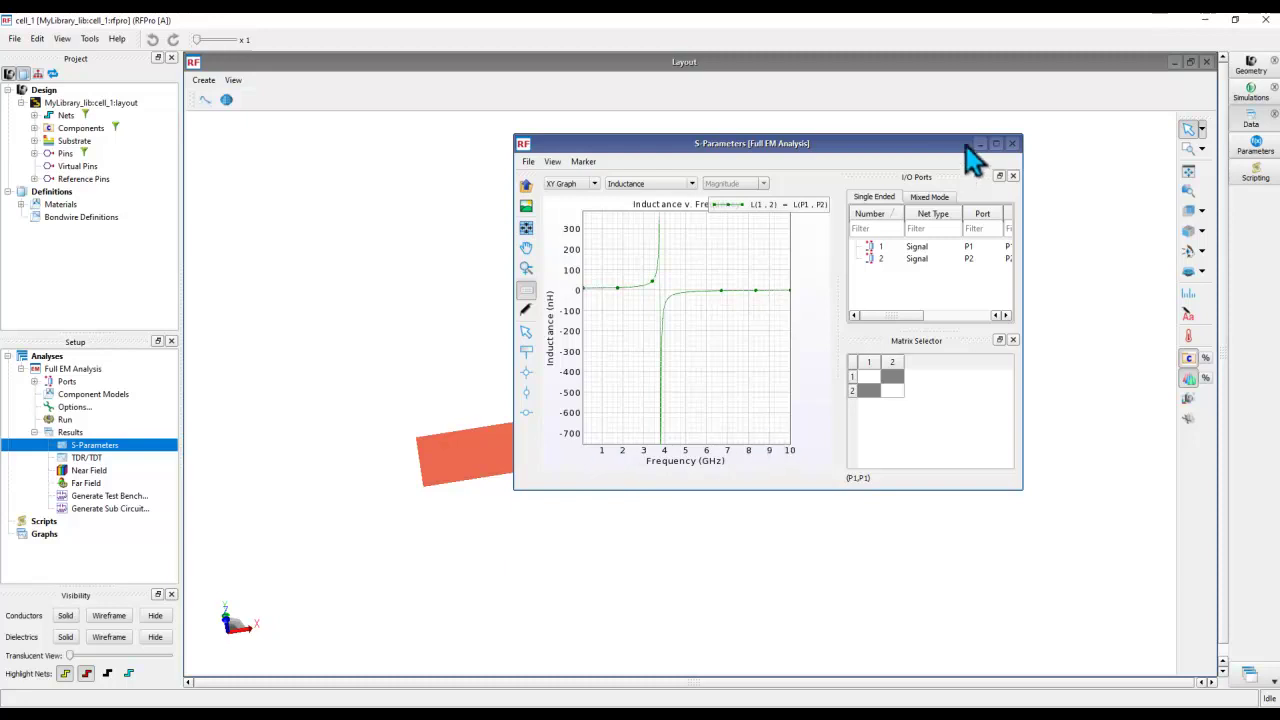
pyautogui.click(1011, 144)
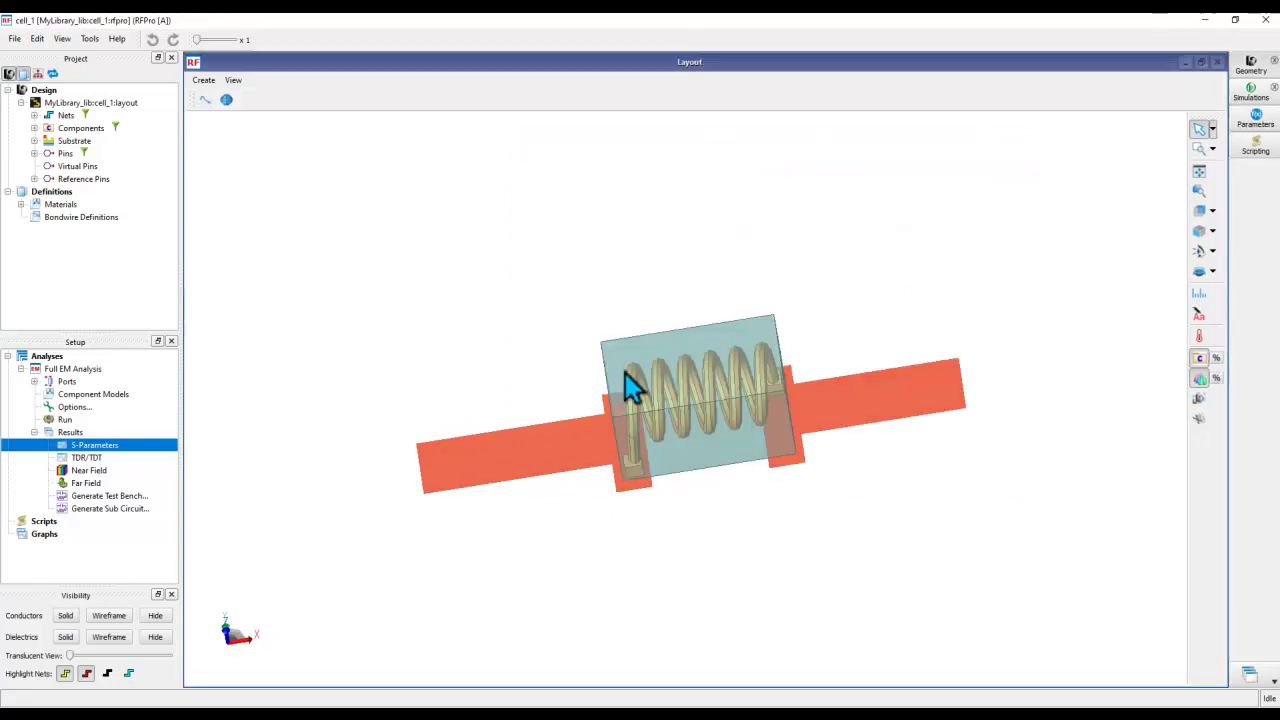
# - Close cell_1's RFPro and layout windows and expand cell_2 in the Folder View
pyautogui.click(1265, 20)
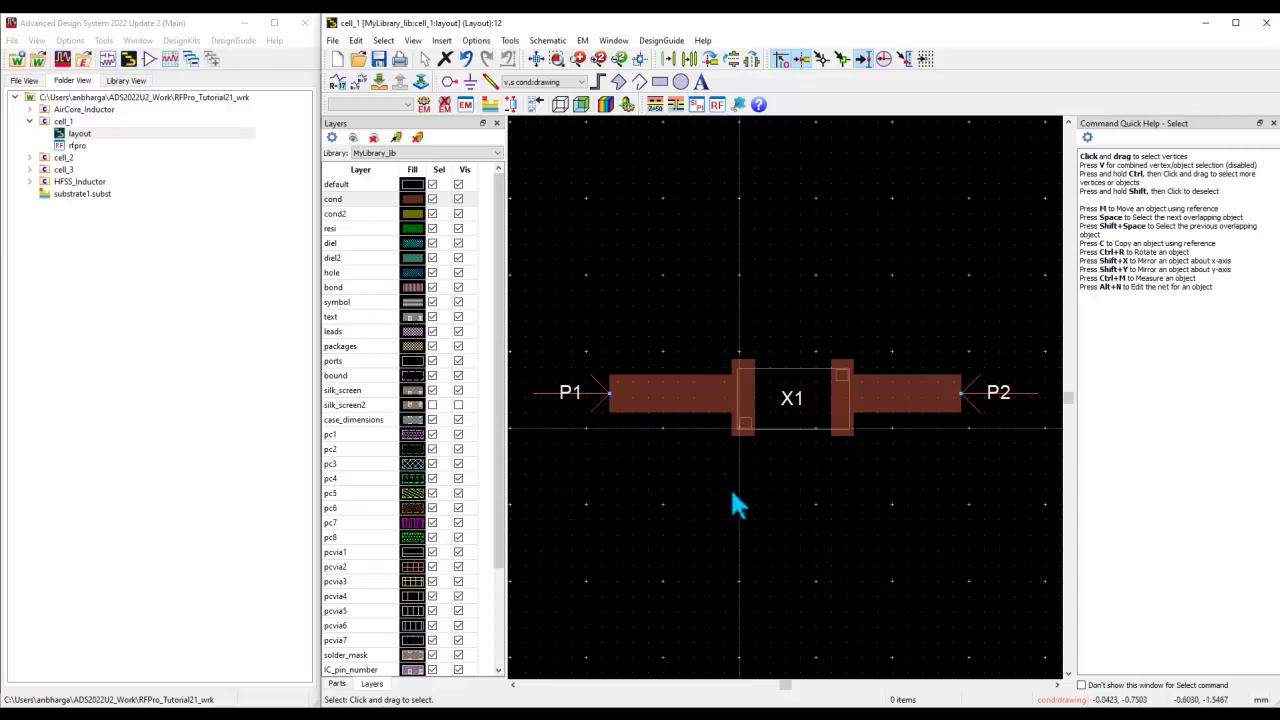
pyautogui.click(1266, 22)
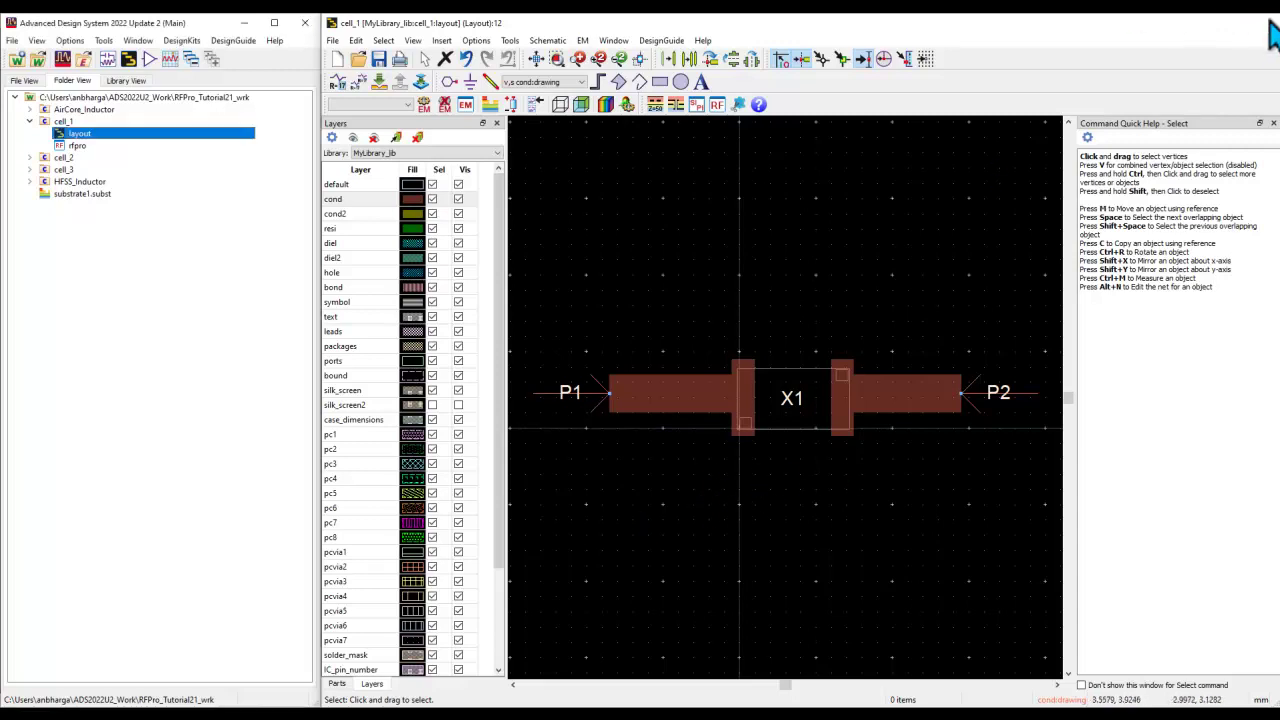
pyautogui.click(30, 158)
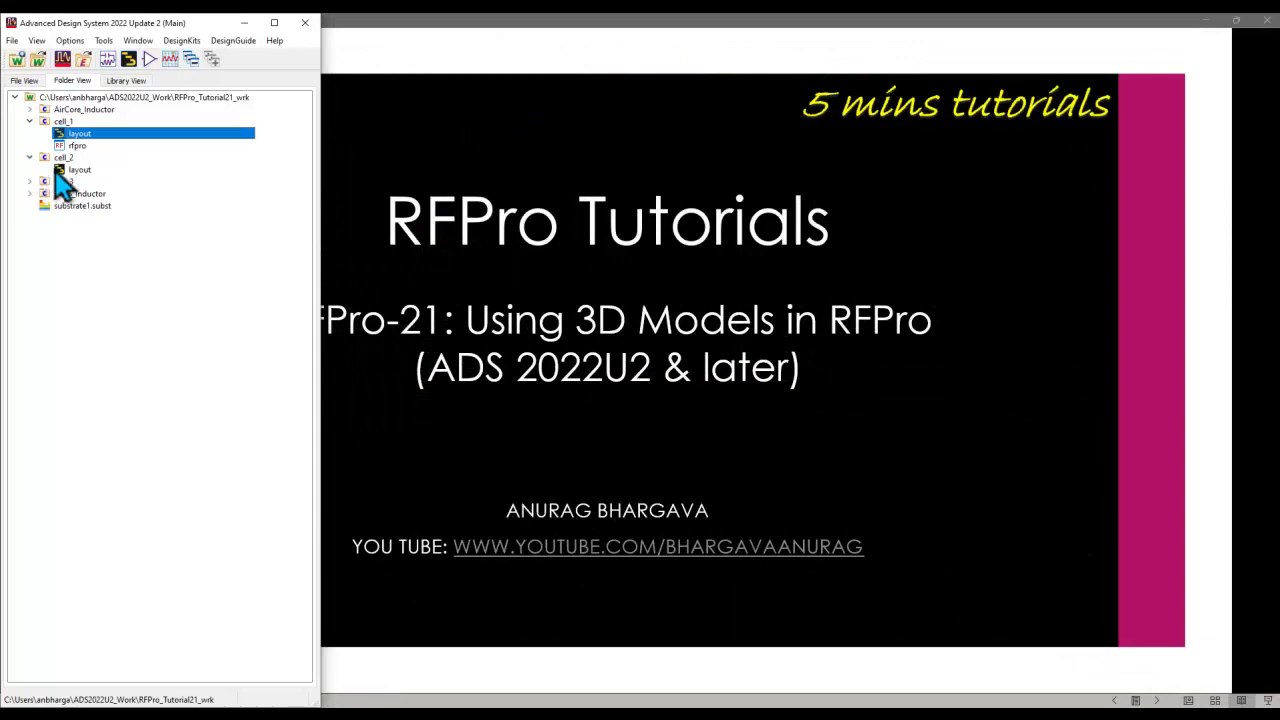
# - Open cell_2's layout and create the rfpro RFPro setup on substrate1
pyautogui.doubleClick(66, 174)
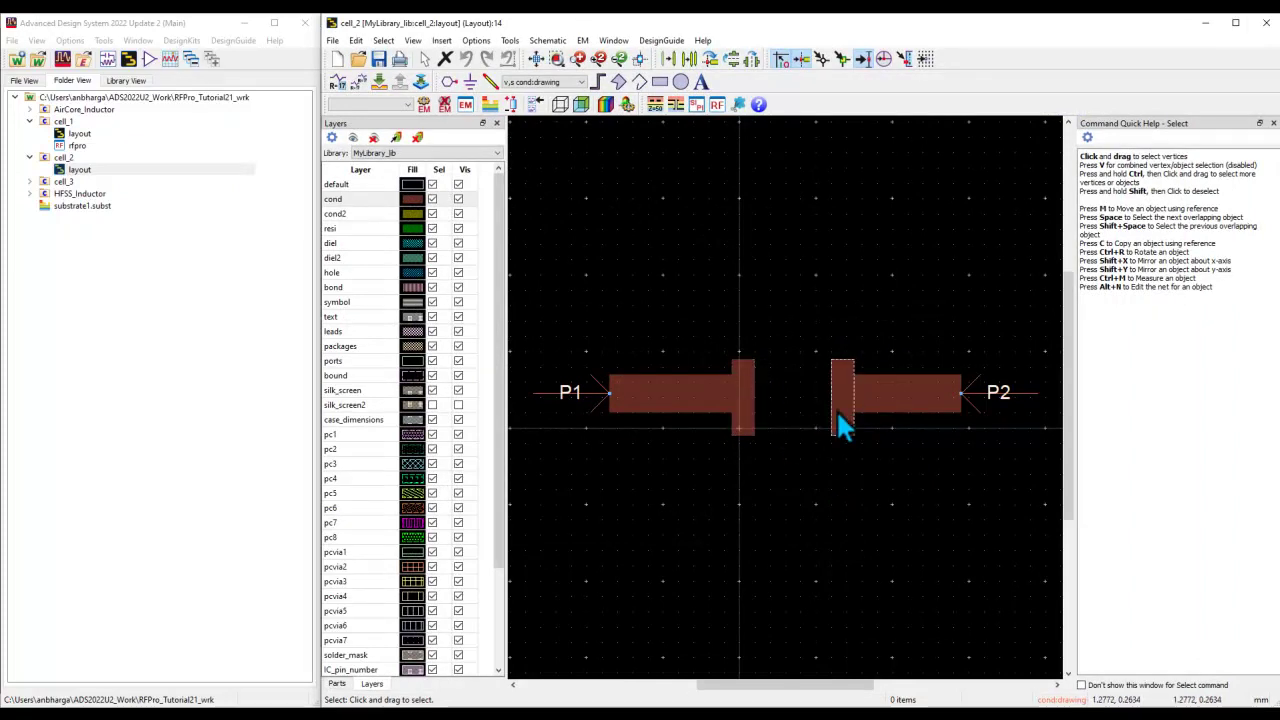
pyautogui.click(719, 106)
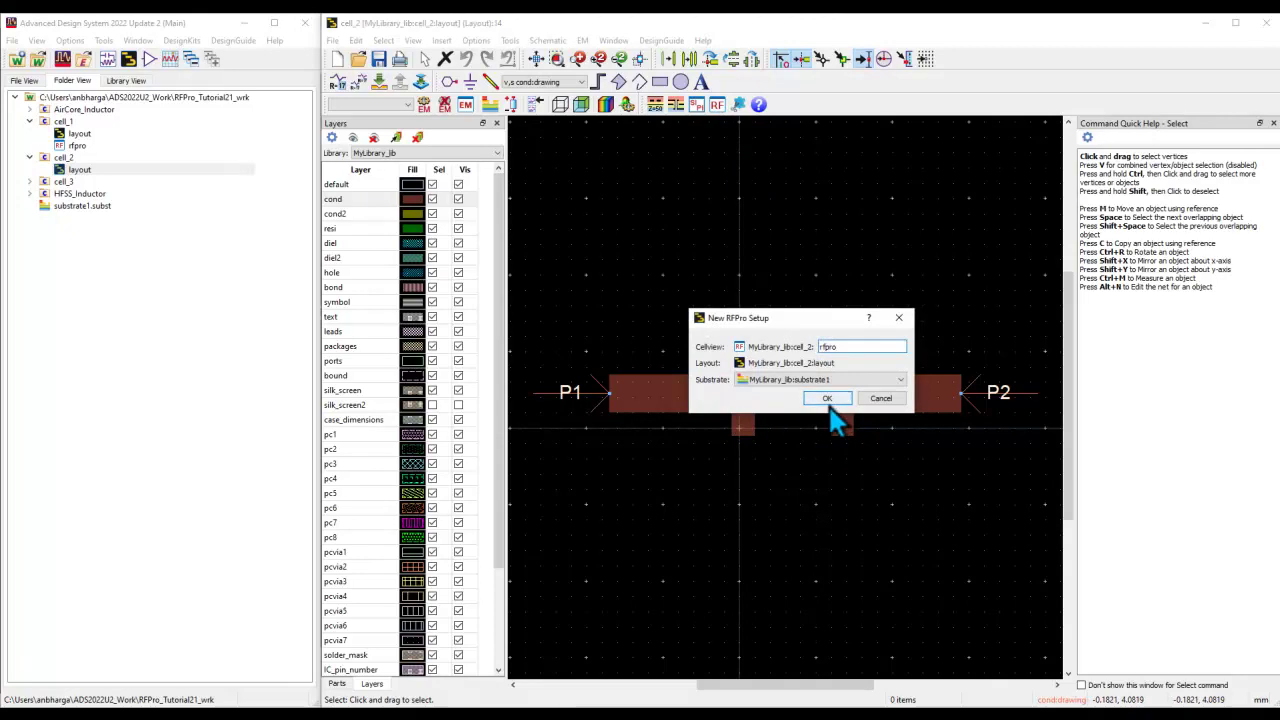
pyautogui.click(827, 399)
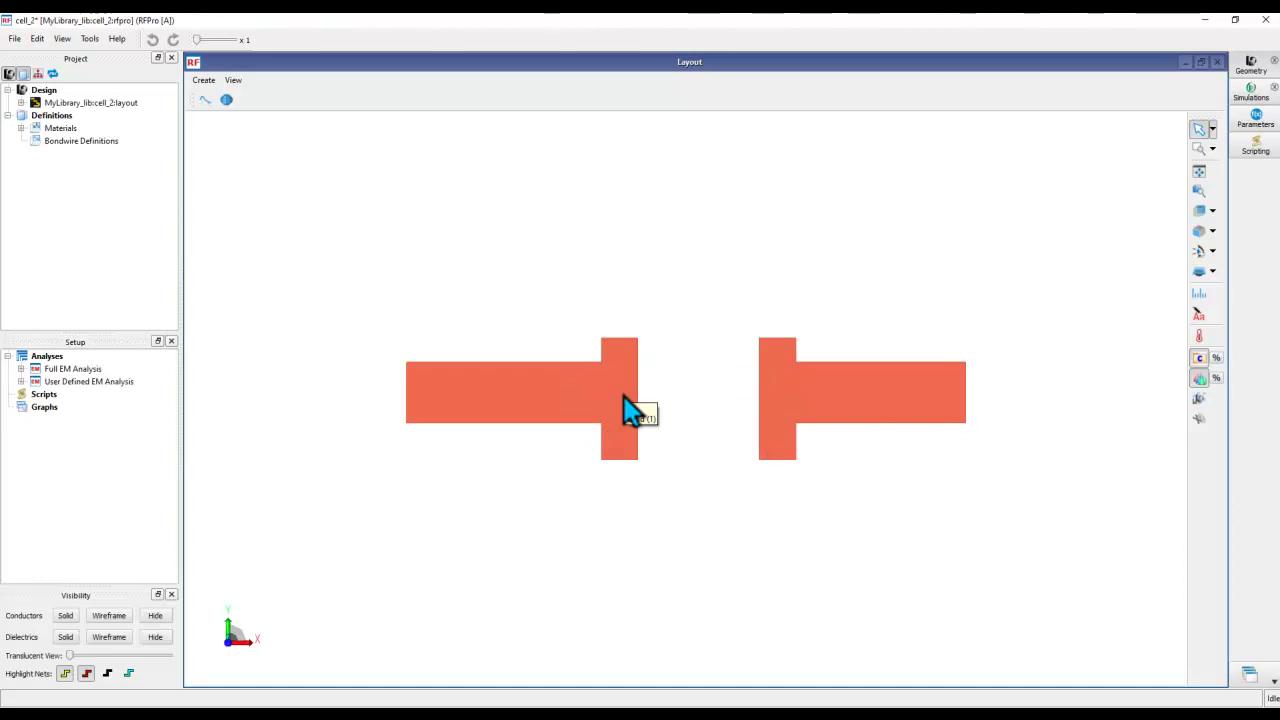
# - Insert the AirCore_Inductor empro view from Parametric_3D_Components into cell_2 between the traces
pyautogui.moveTo(766, 520); pyautogui.dragTo(826, 451, button='middle')
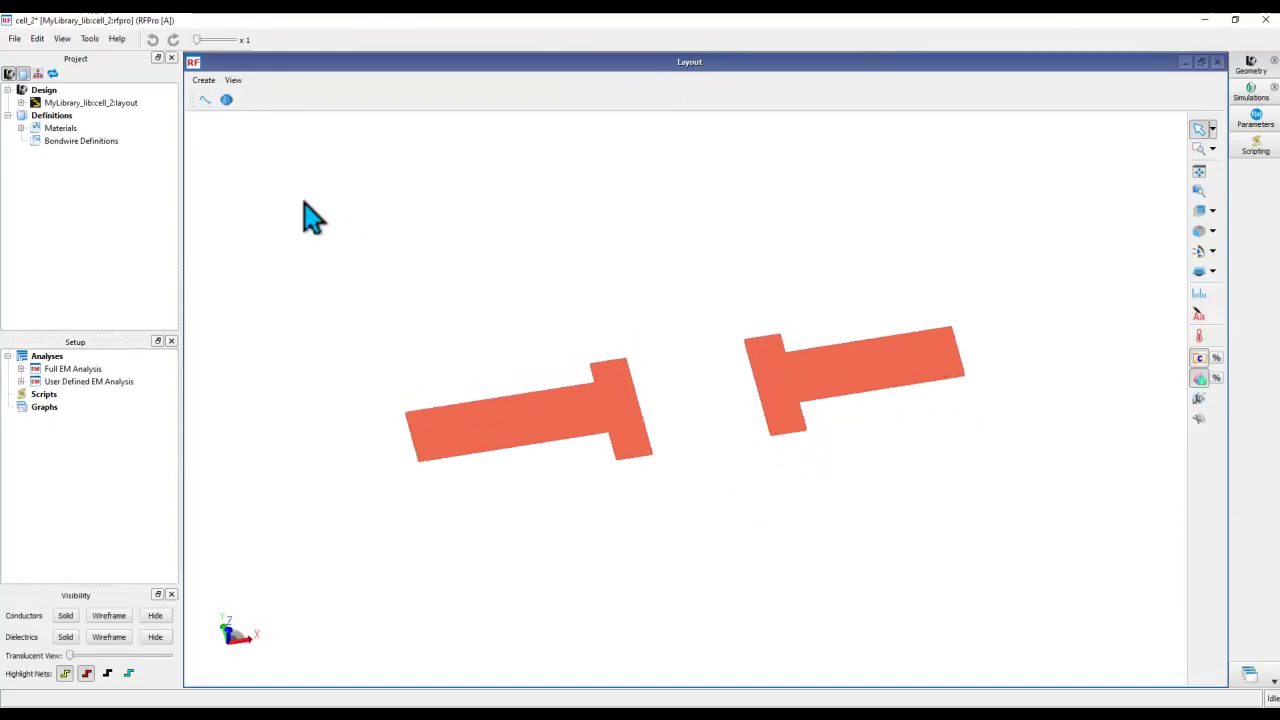
pyautogui.click(14, 38)
pyautogui.moveTo(28, 72)
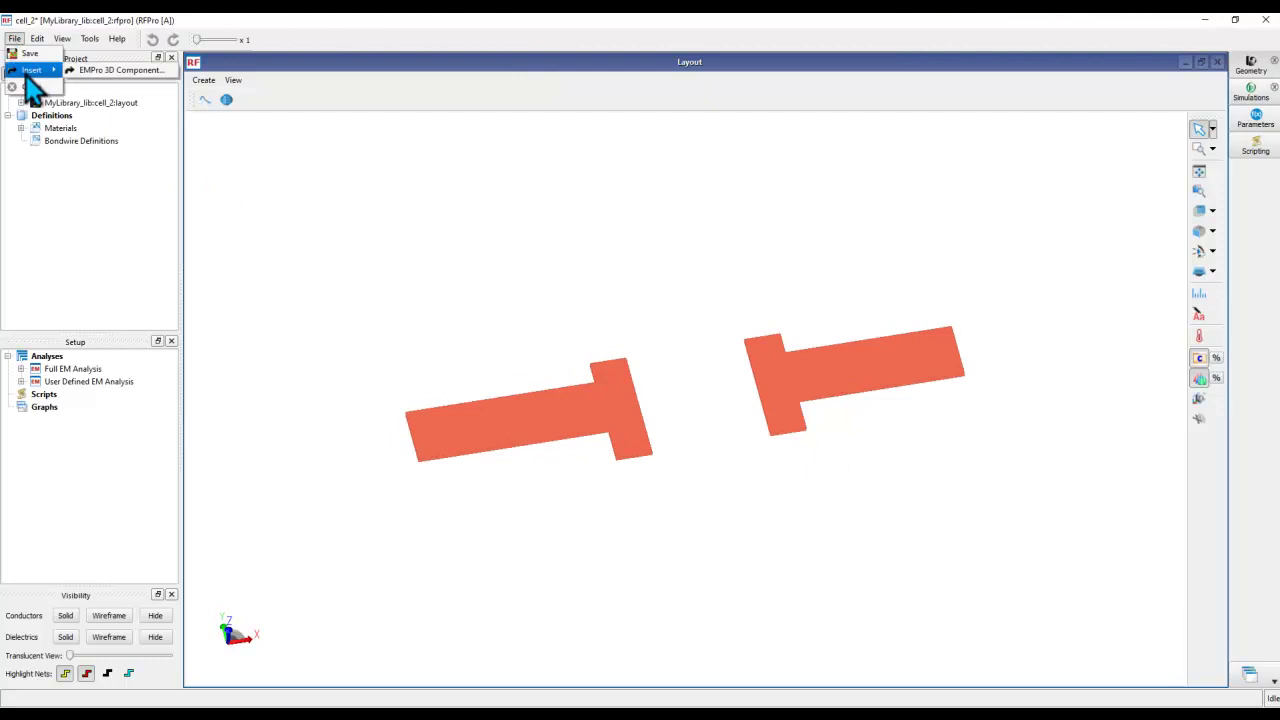
pyautogui.click(97, 72)
pyautogui.click(455, 305)
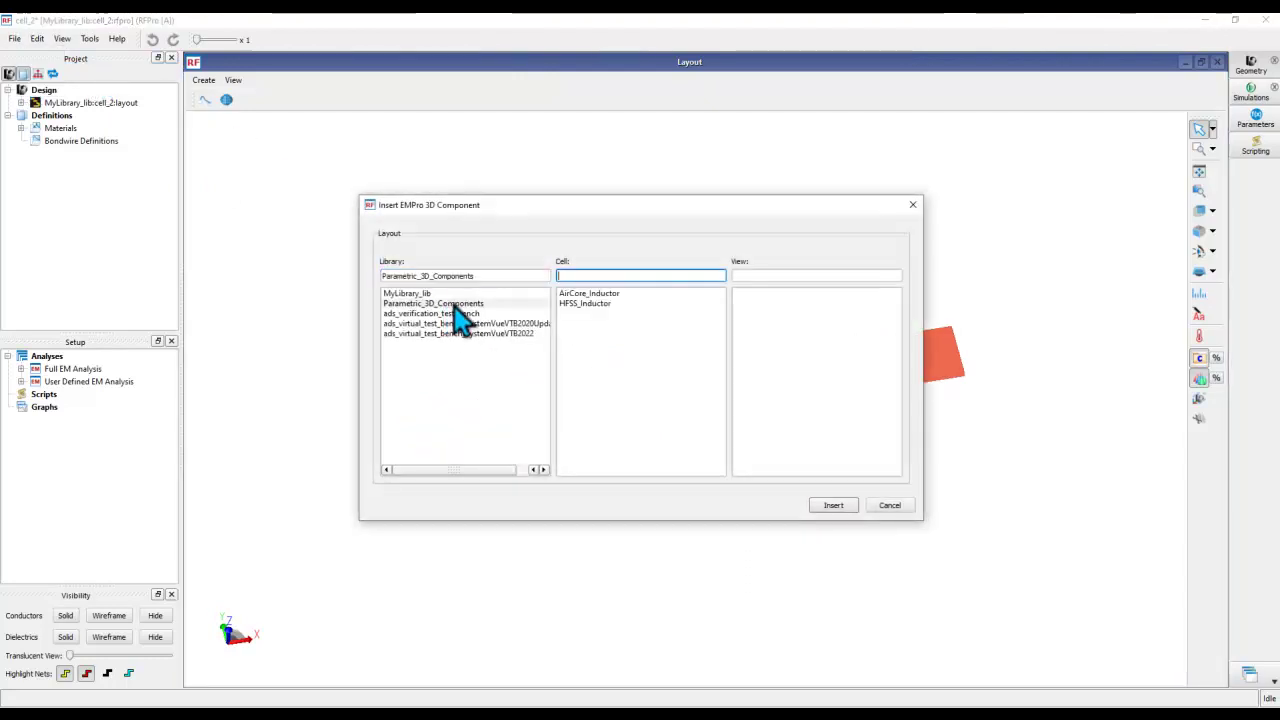
pyautogui.click(586, 295)
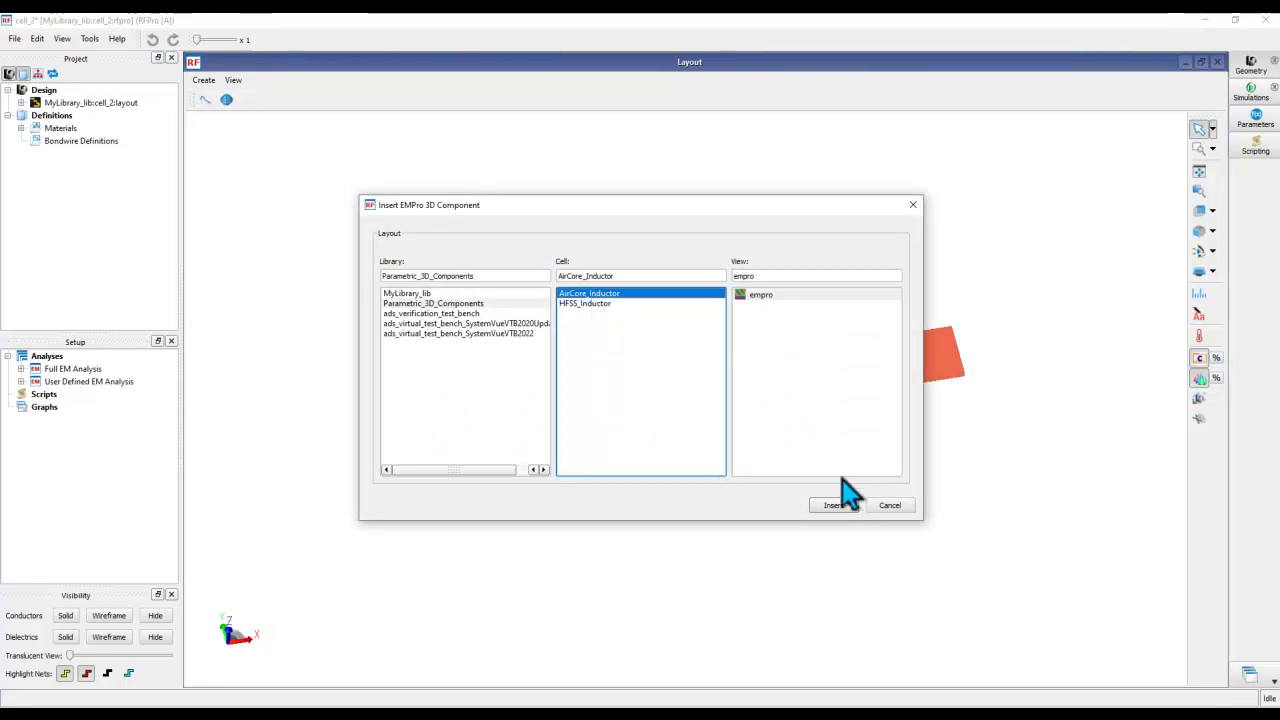
pyautogui.click(833, 505)
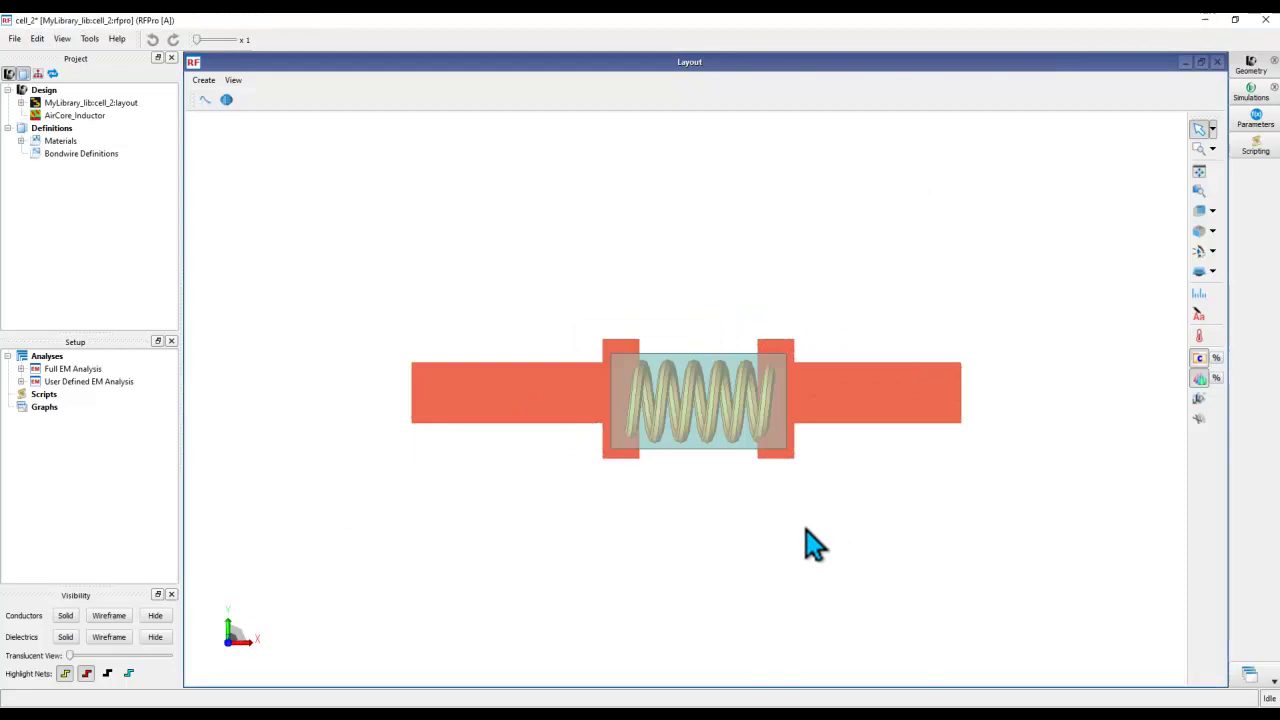
# - Orbit to inspect the coil over the traces, then bring up AirCore_Inductor's context menu
pyautogui.moveTo(812, 545); pyautogui.dragTo(763, 363, button='middle')
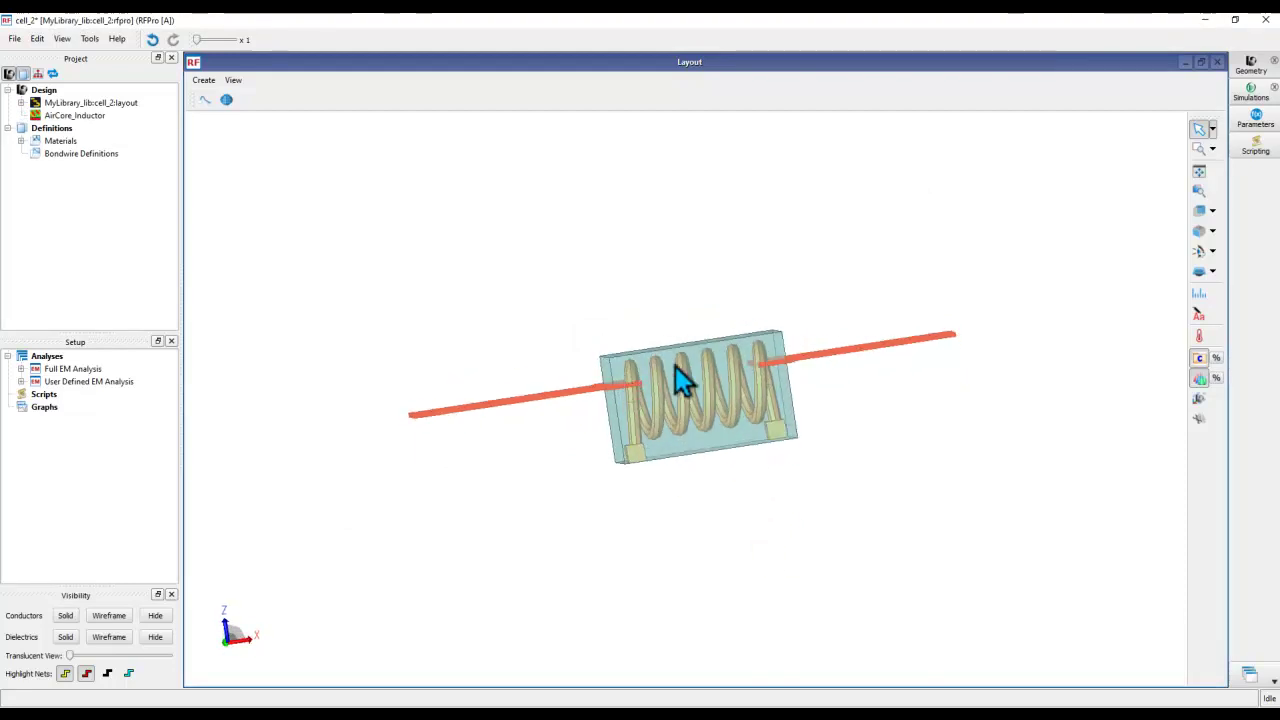
pyautogui.moveTo(689, 449); pyautogui.dragTo(755, 538, button='middle')
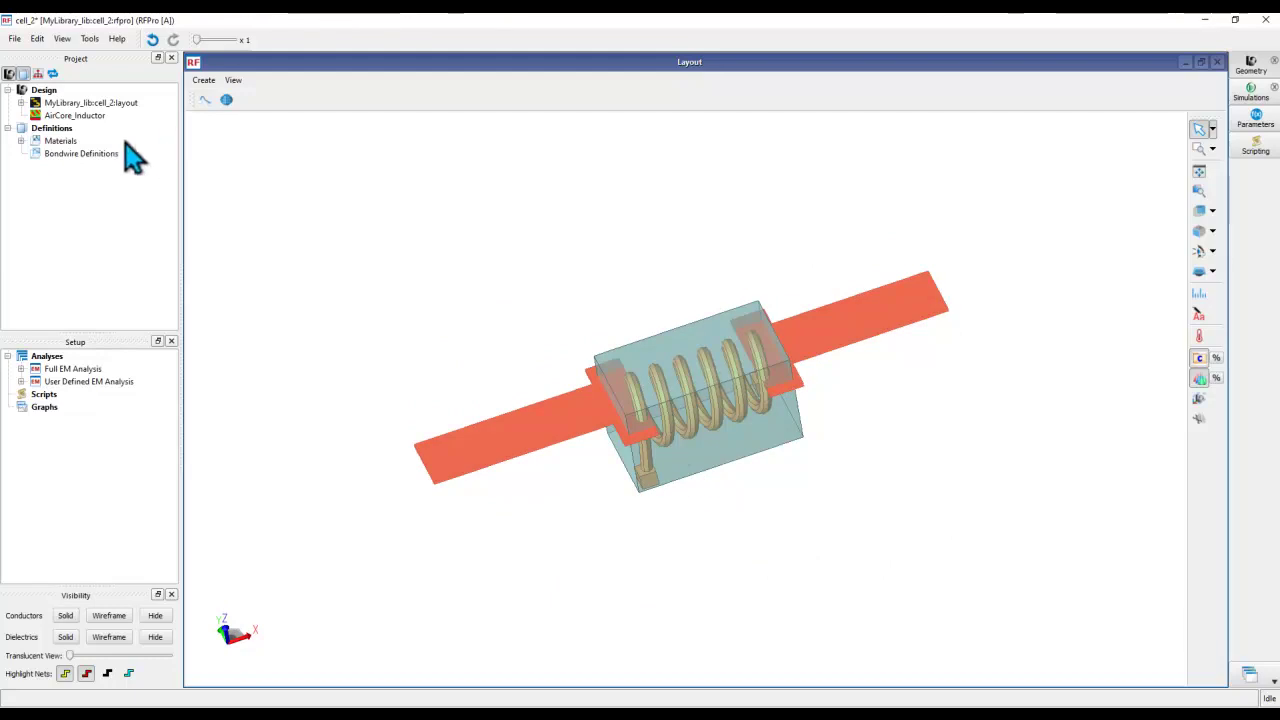
pyautogui.click(72, 118)
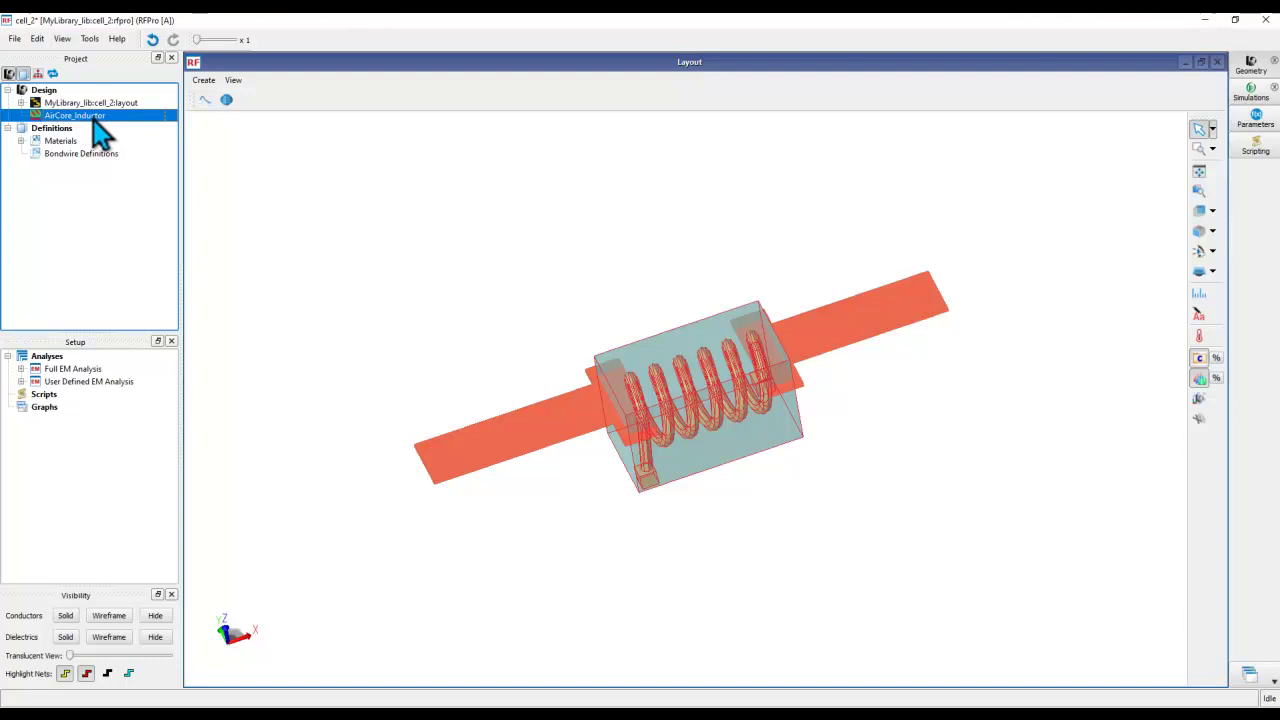
pyautogui.rightClick(100, 135)
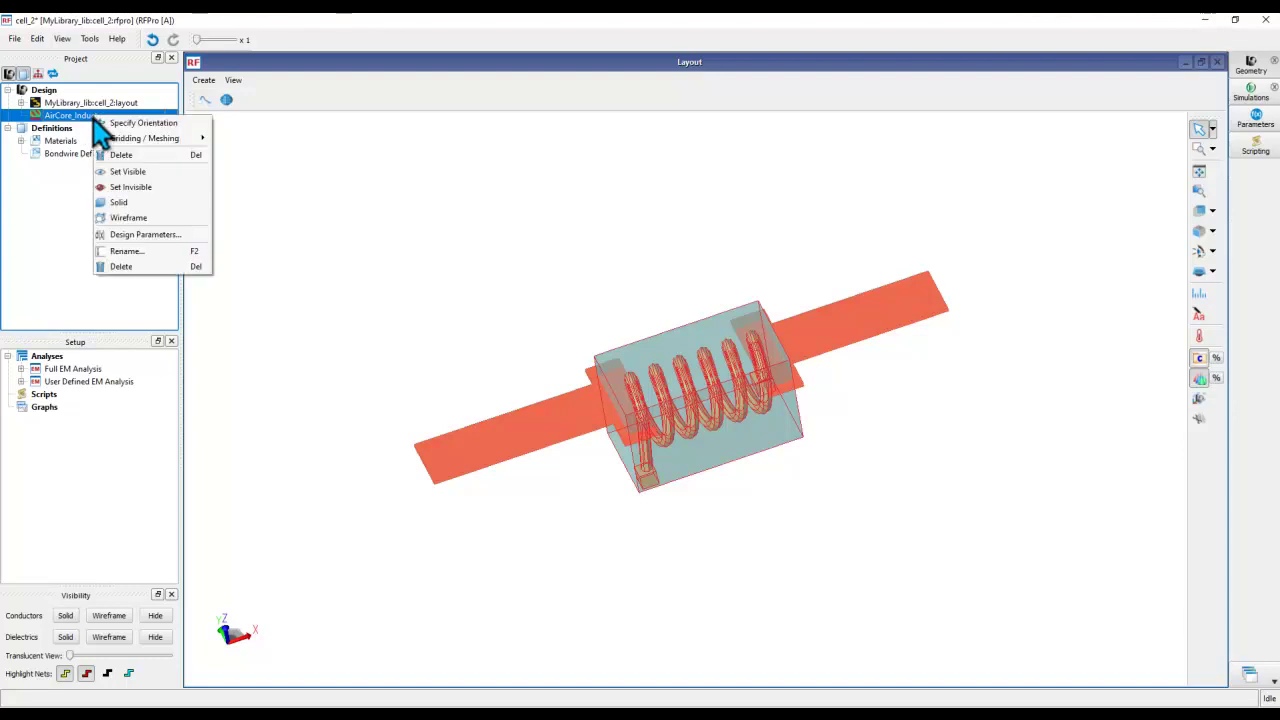
# - Use Specify Orientation with two reference points to stand the inductor upright on both pads
pyautogui.click(125, 123)
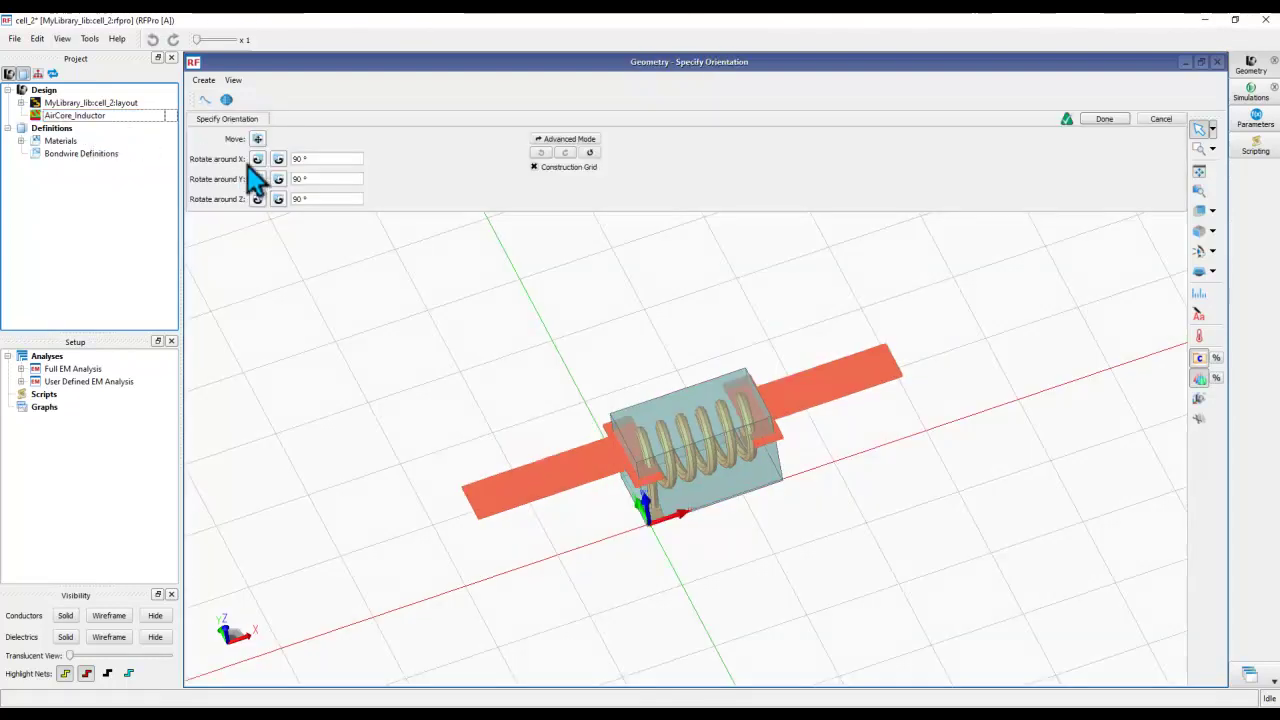
pyautogui.click(565, 140)
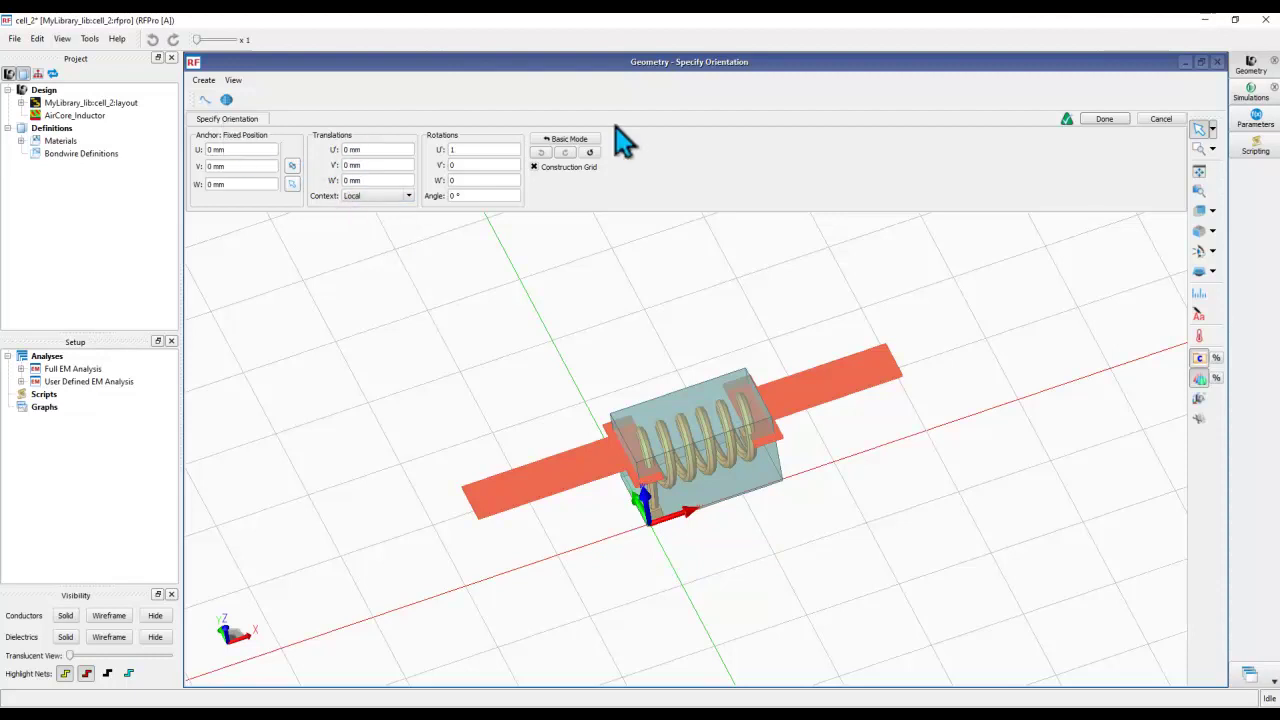
pyautogui.click(565, 140)
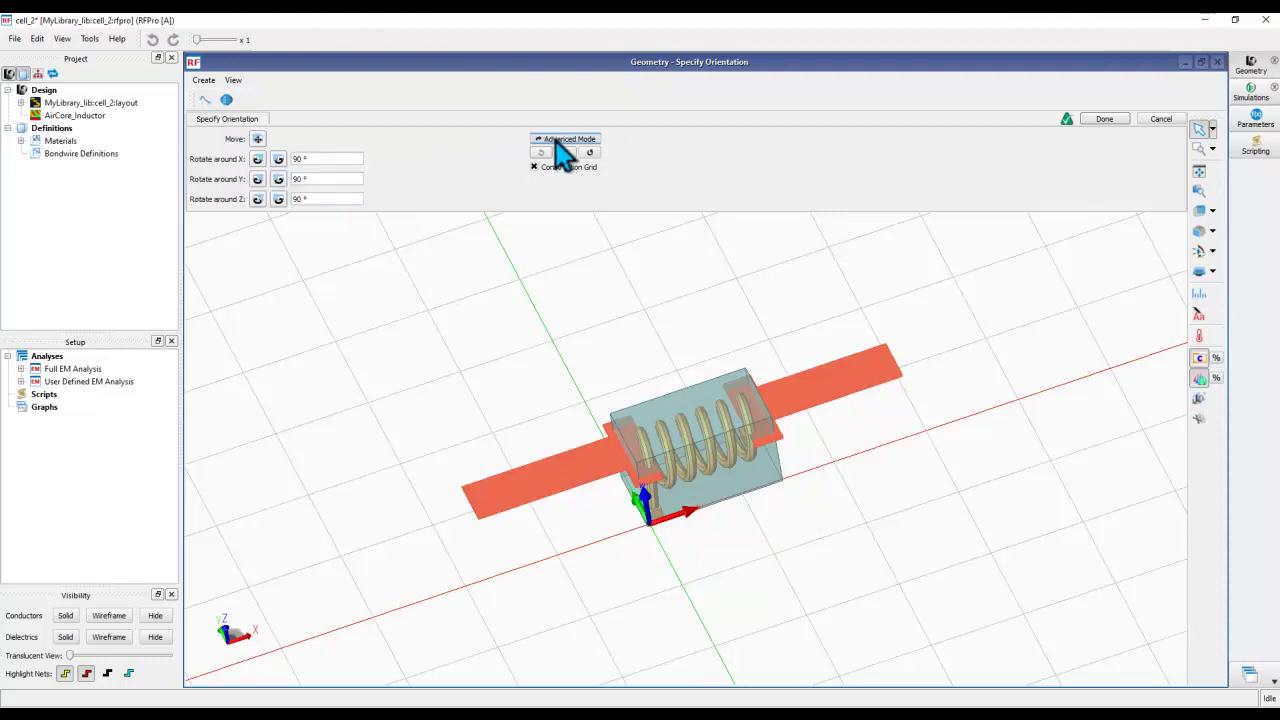
pyautogui.click(256, 139)
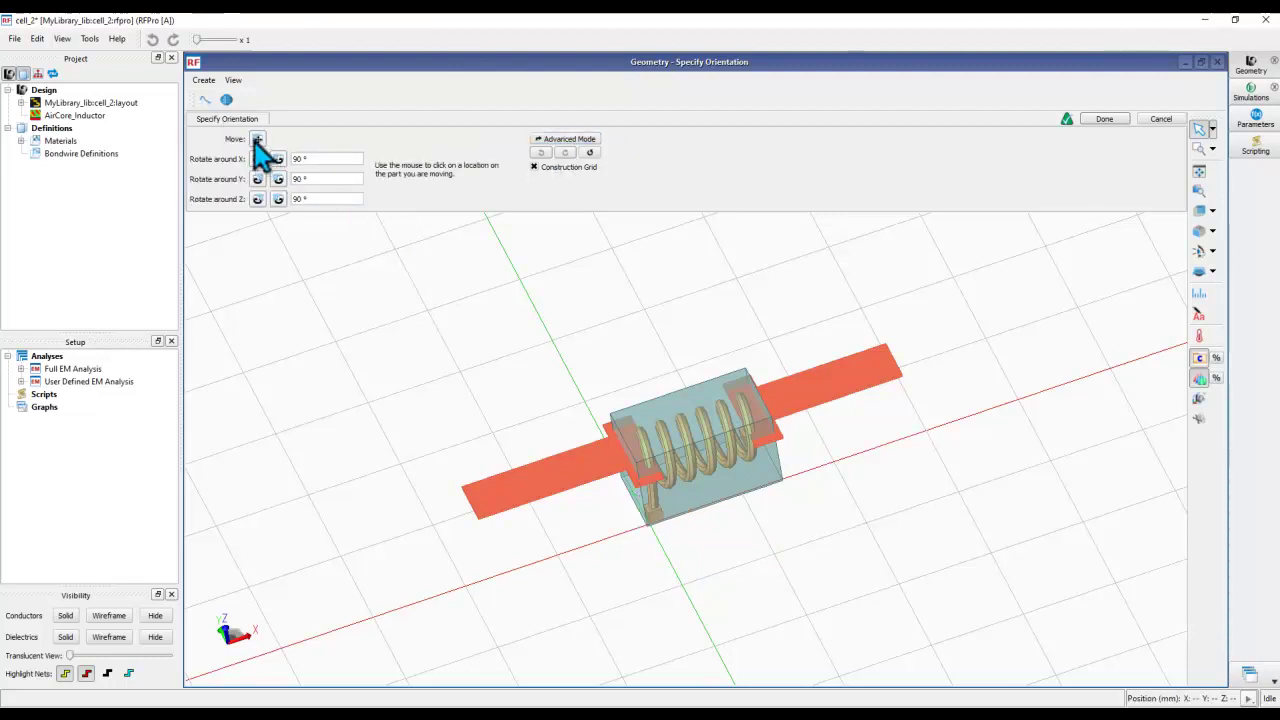
pyautogui.click(628, 473)
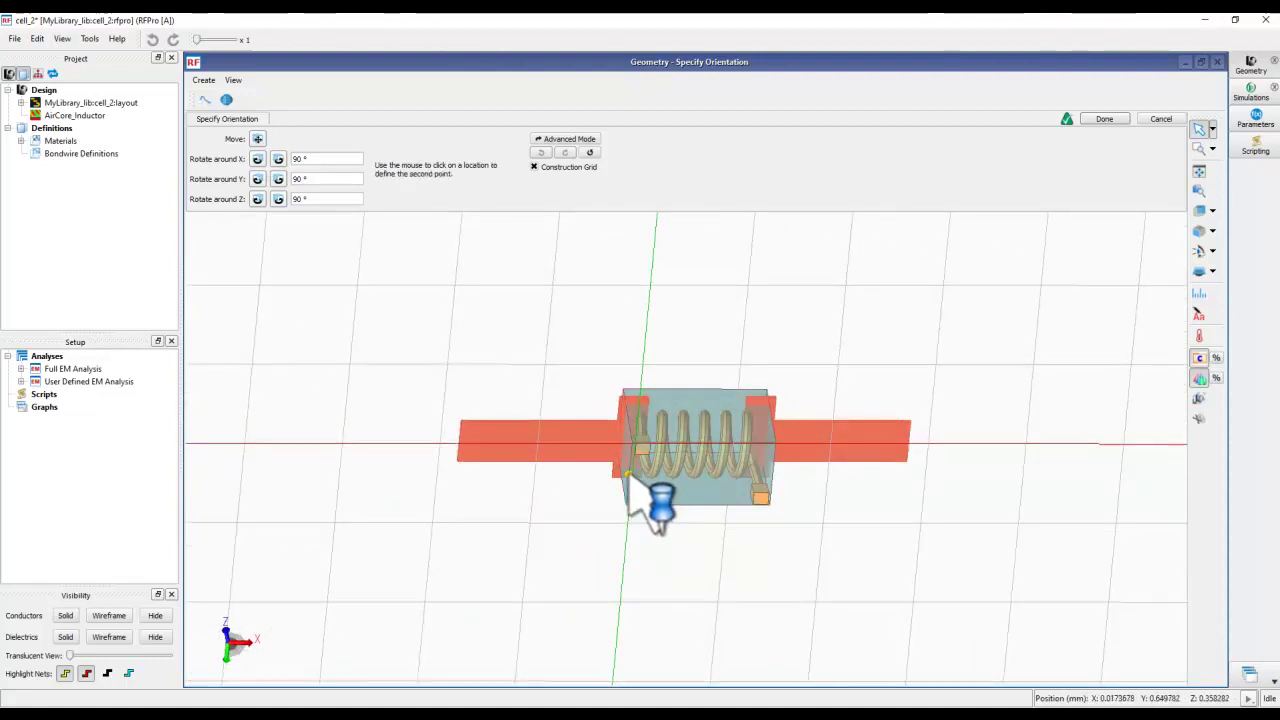
pyautogui.click(725, 502)
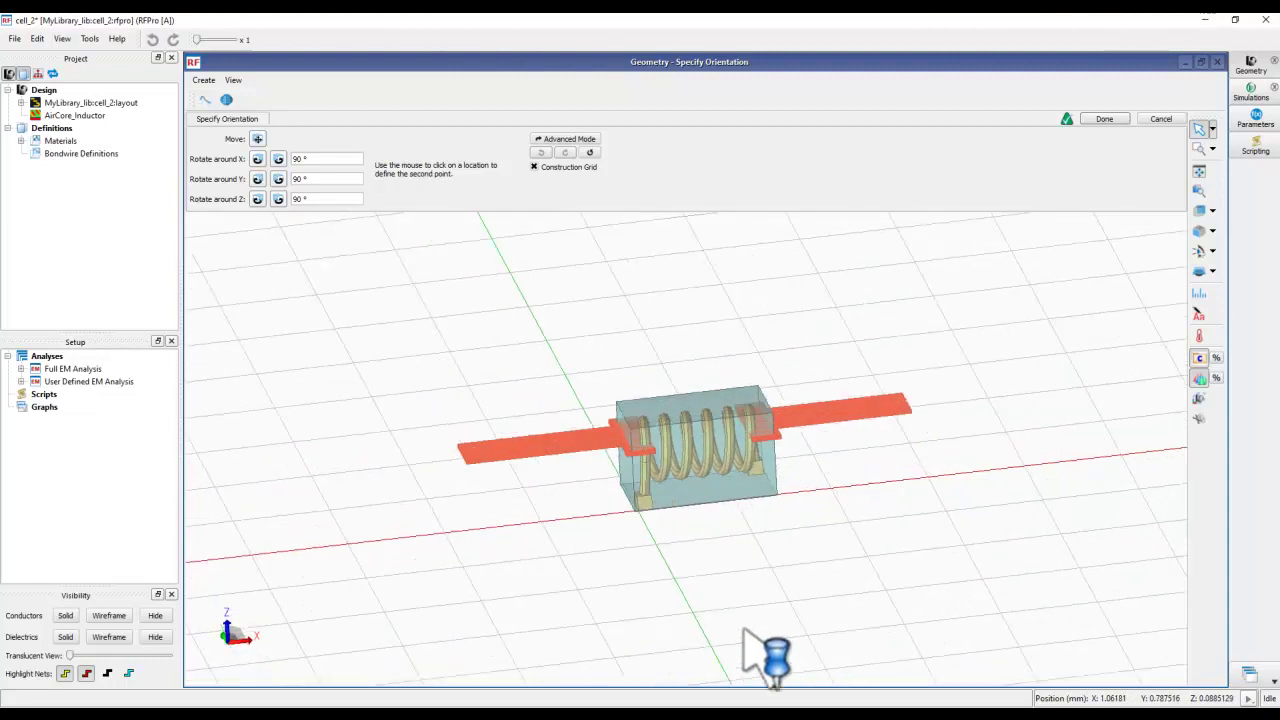
pyautogui.click(621, 452)
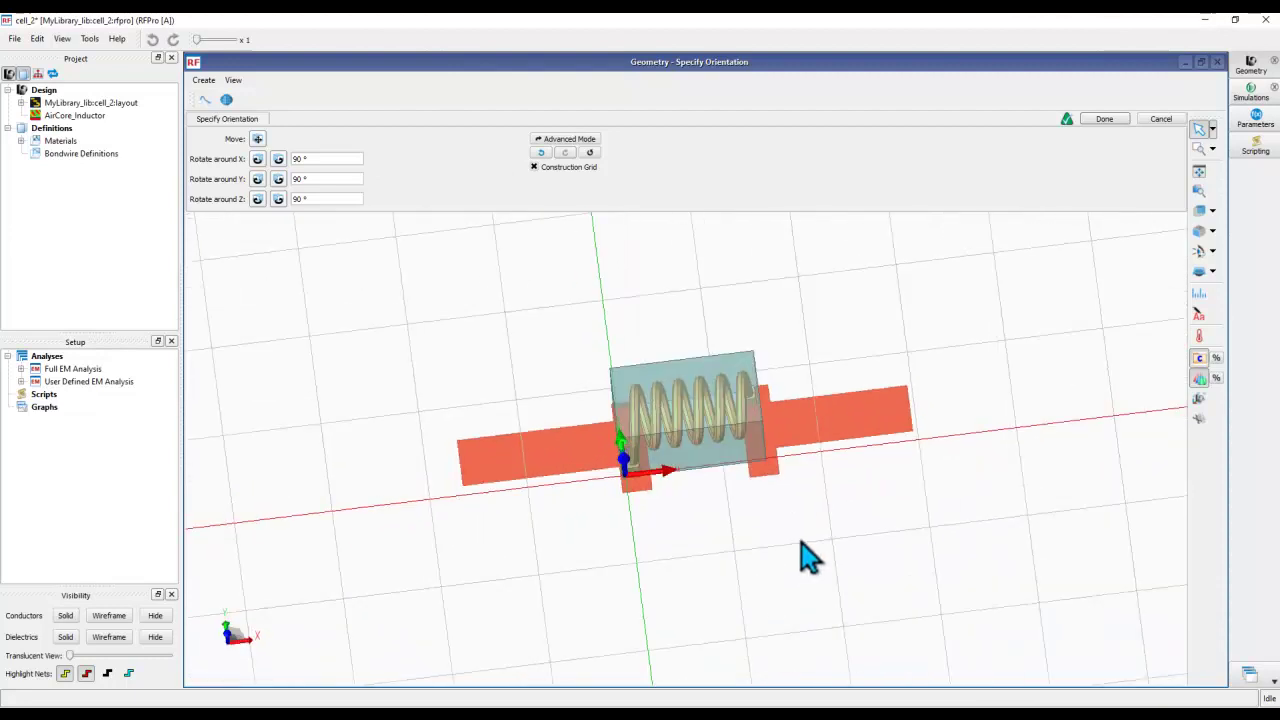
pyautogui.click(1104, 119)
pyautogui.moveTo(717, 405); pyautogui.dragTo(606, 414, button='middle')
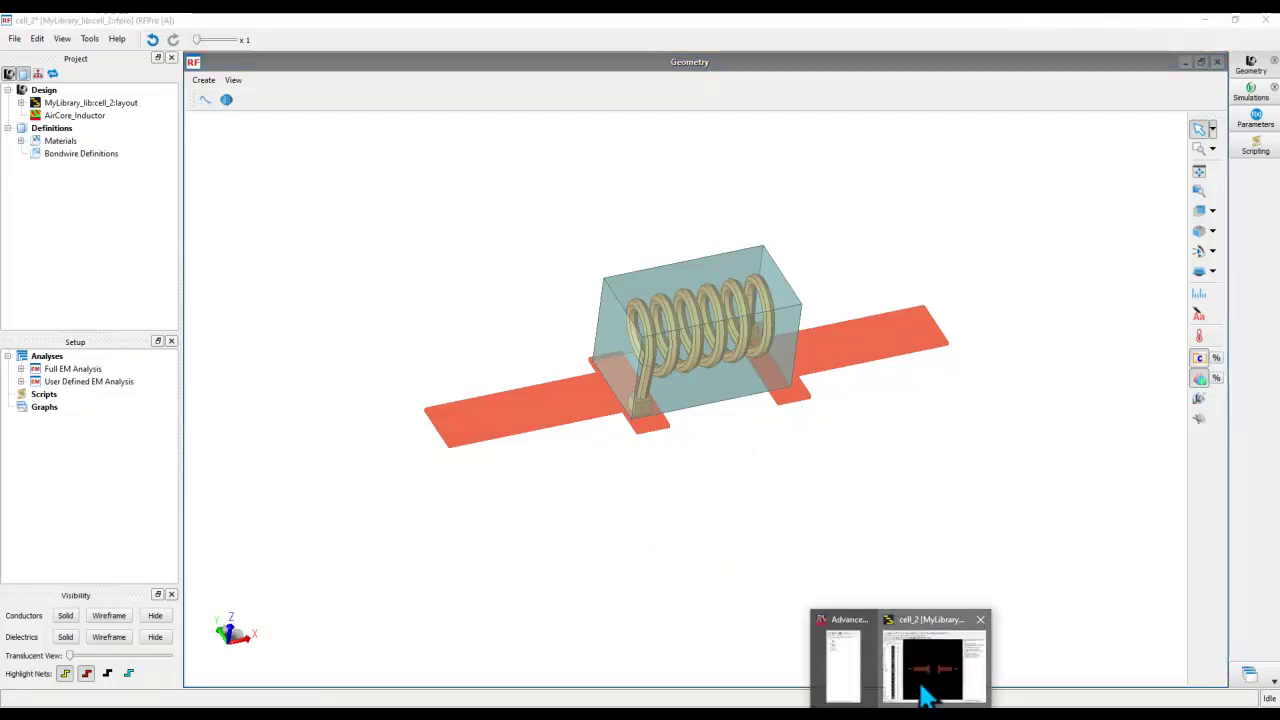
pyautogui.click(921, 684)
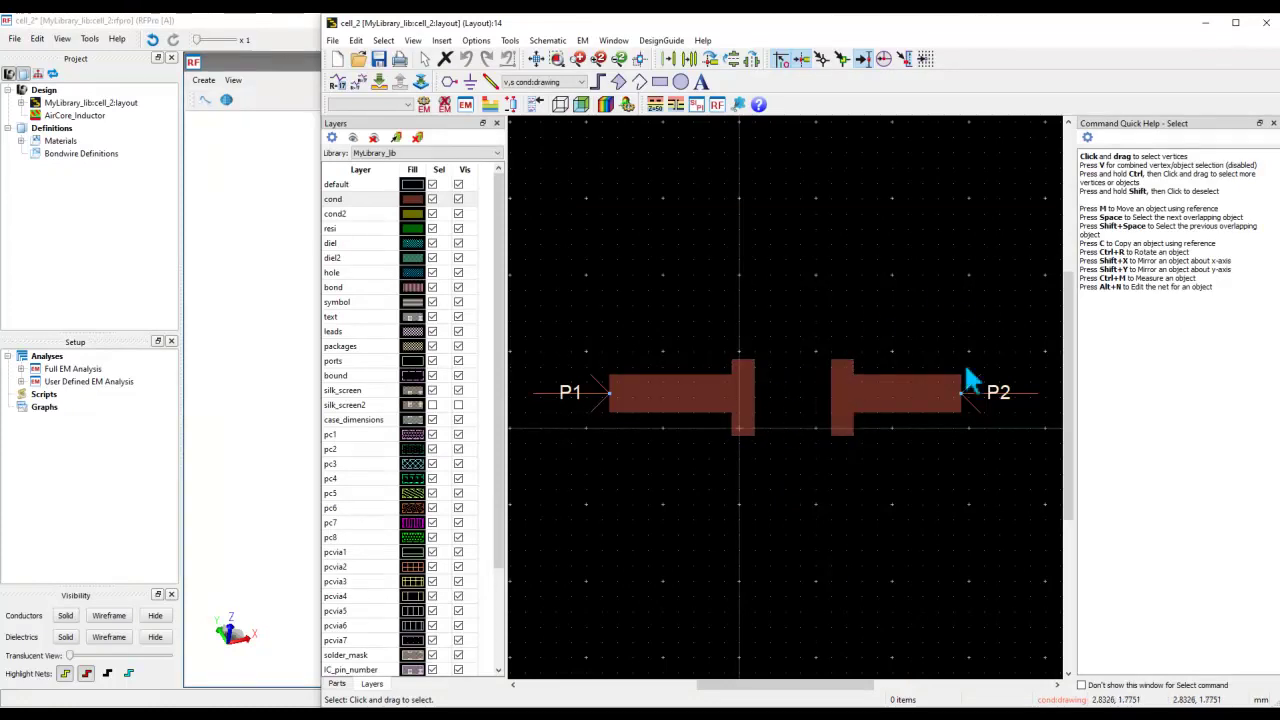
pyautogui.hotkey('alt', 'Tab')
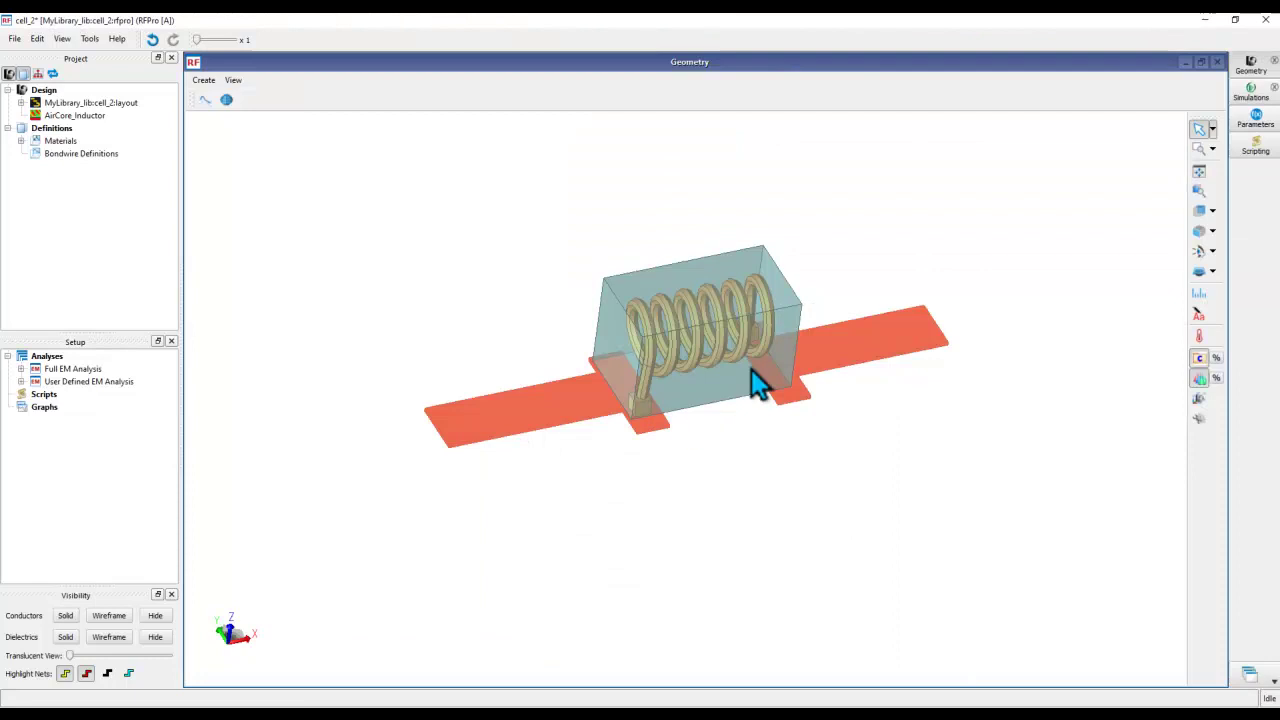